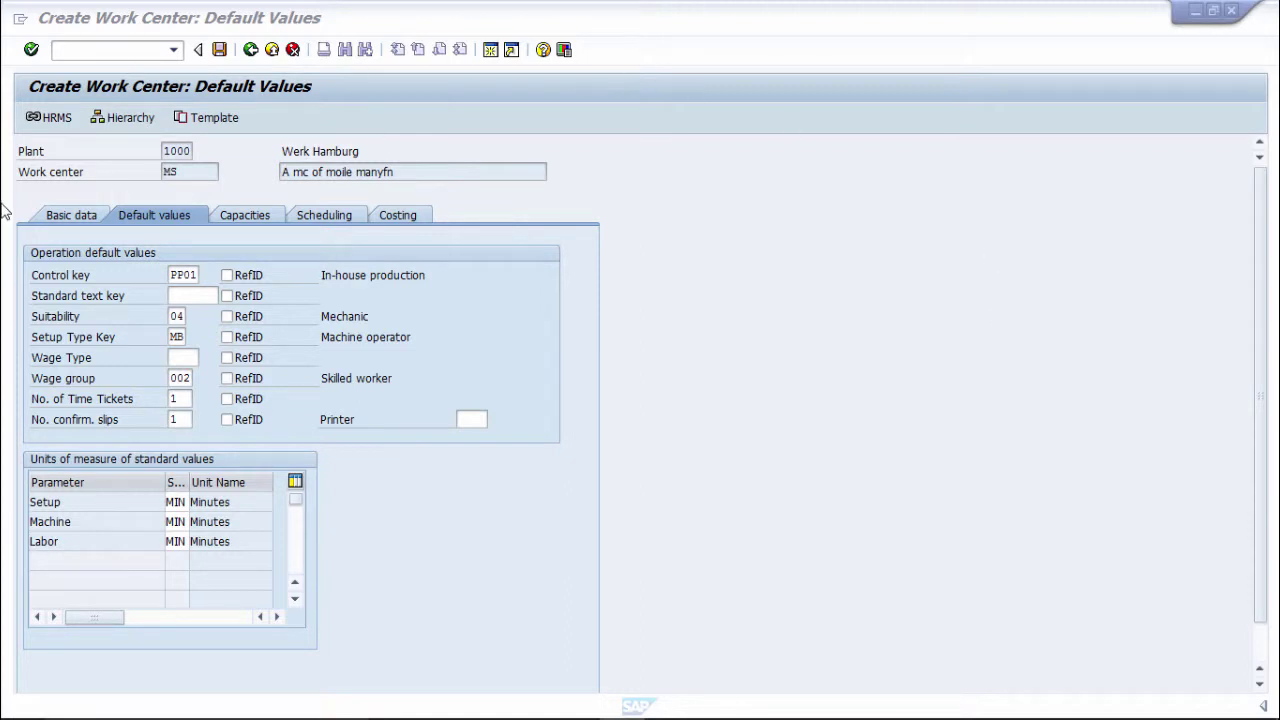
Show the Capacities overview of work center MS and look up pooled capacities without choosing one.
click(253, 219)
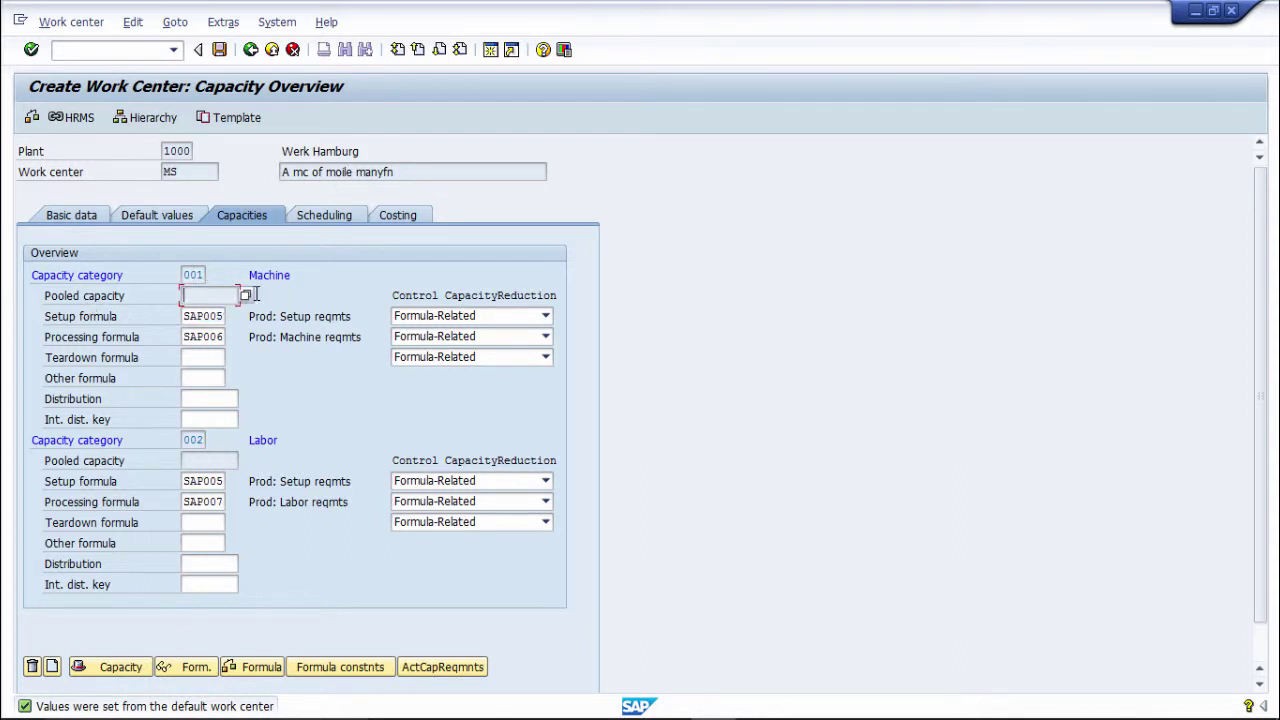
click(246, 296)
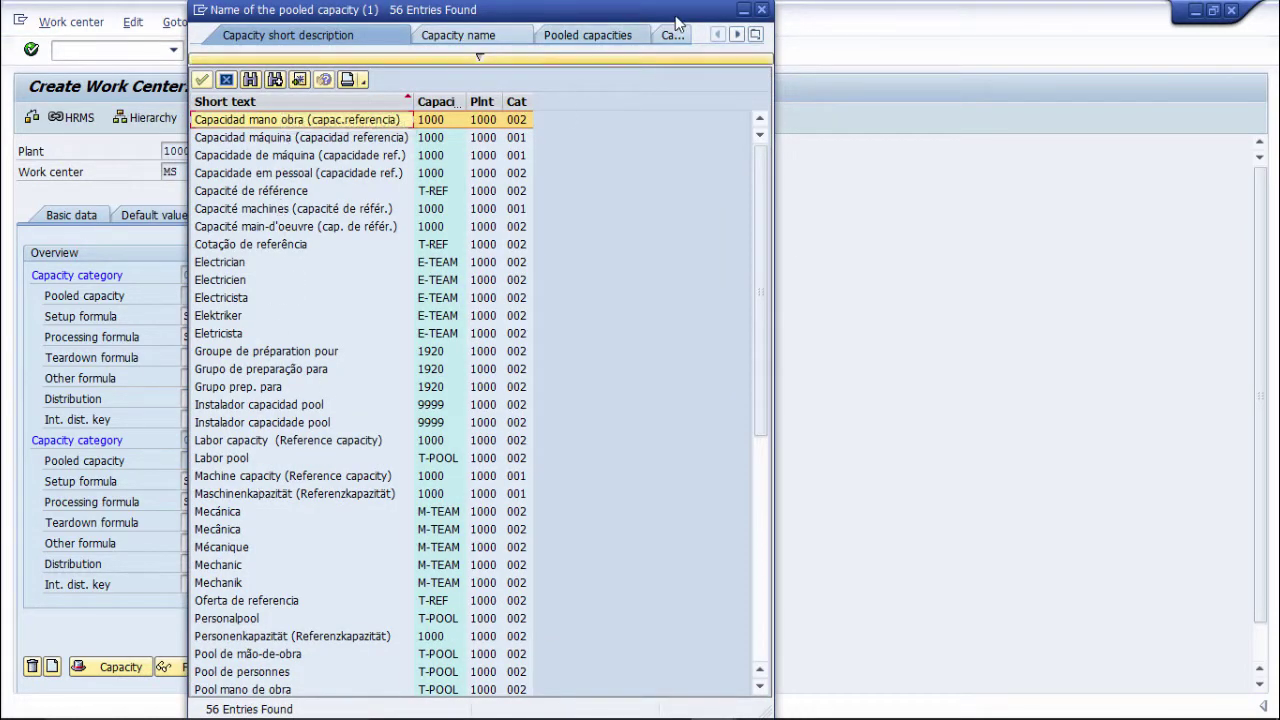
click(760, 11)
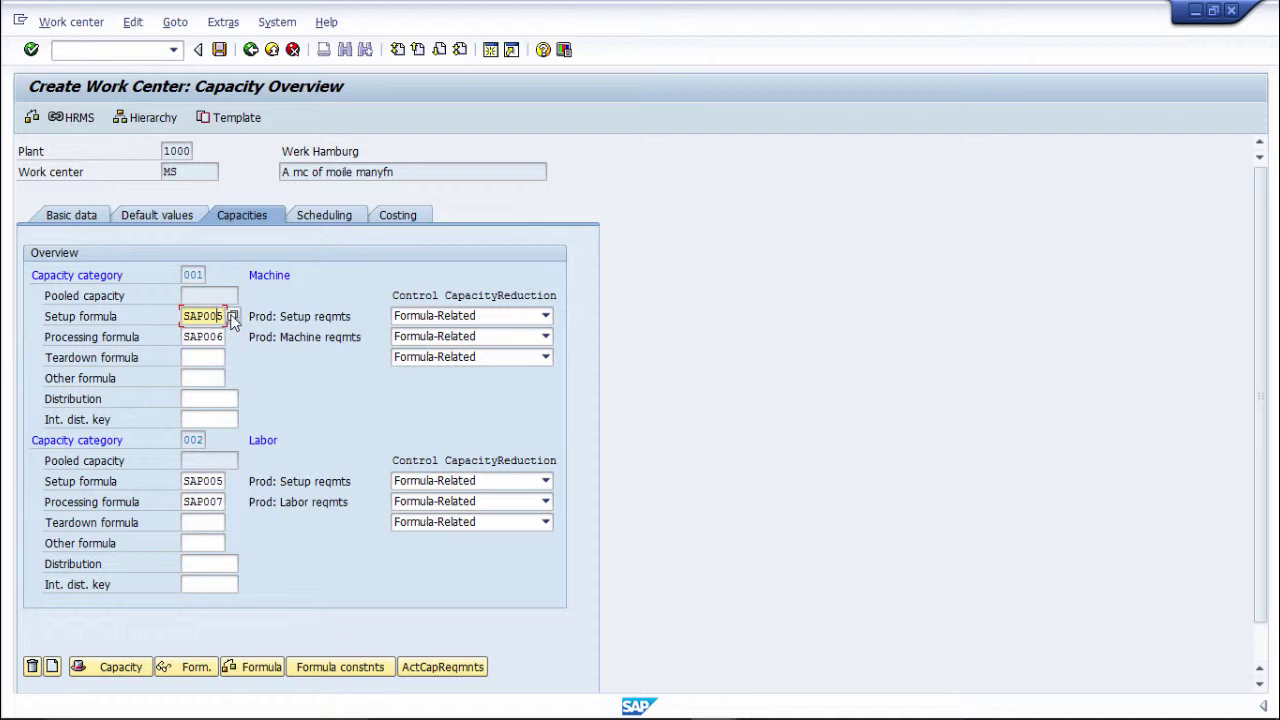
Browse the setup and processing formula lists, keeping formulas SAP005 and SAP006 unchanged.
click(232, 317)
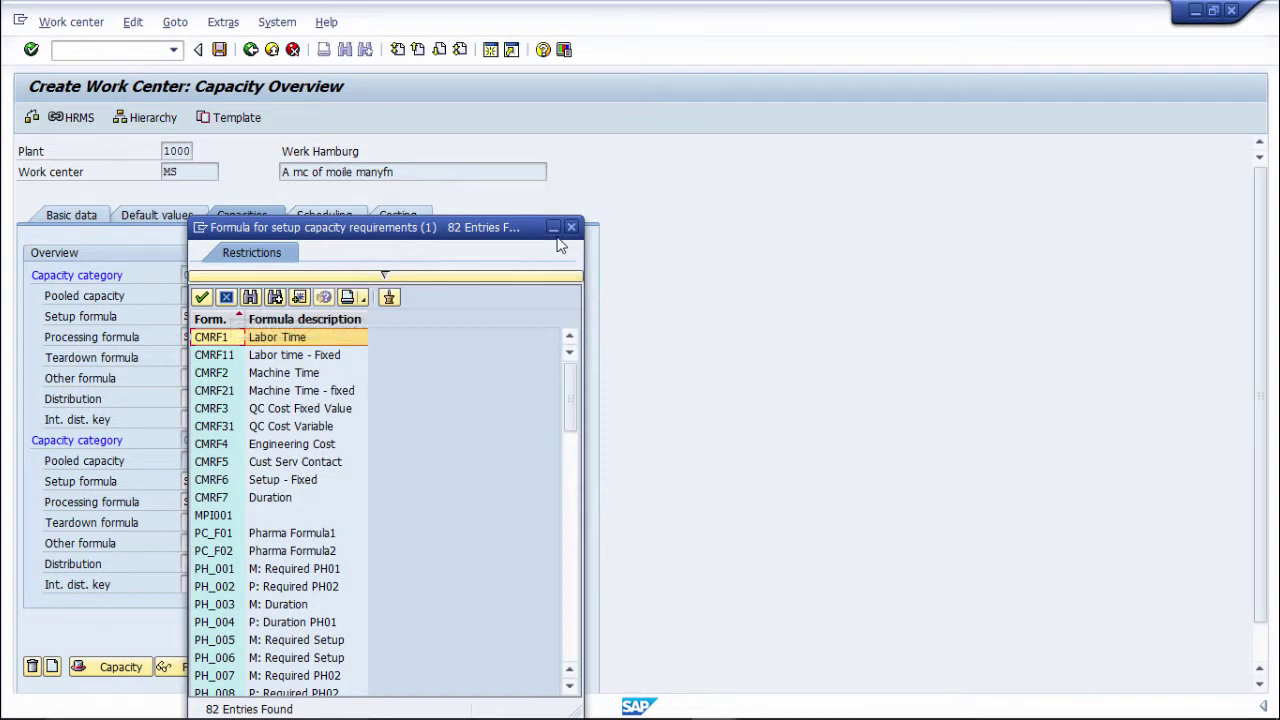
click(570, 228)
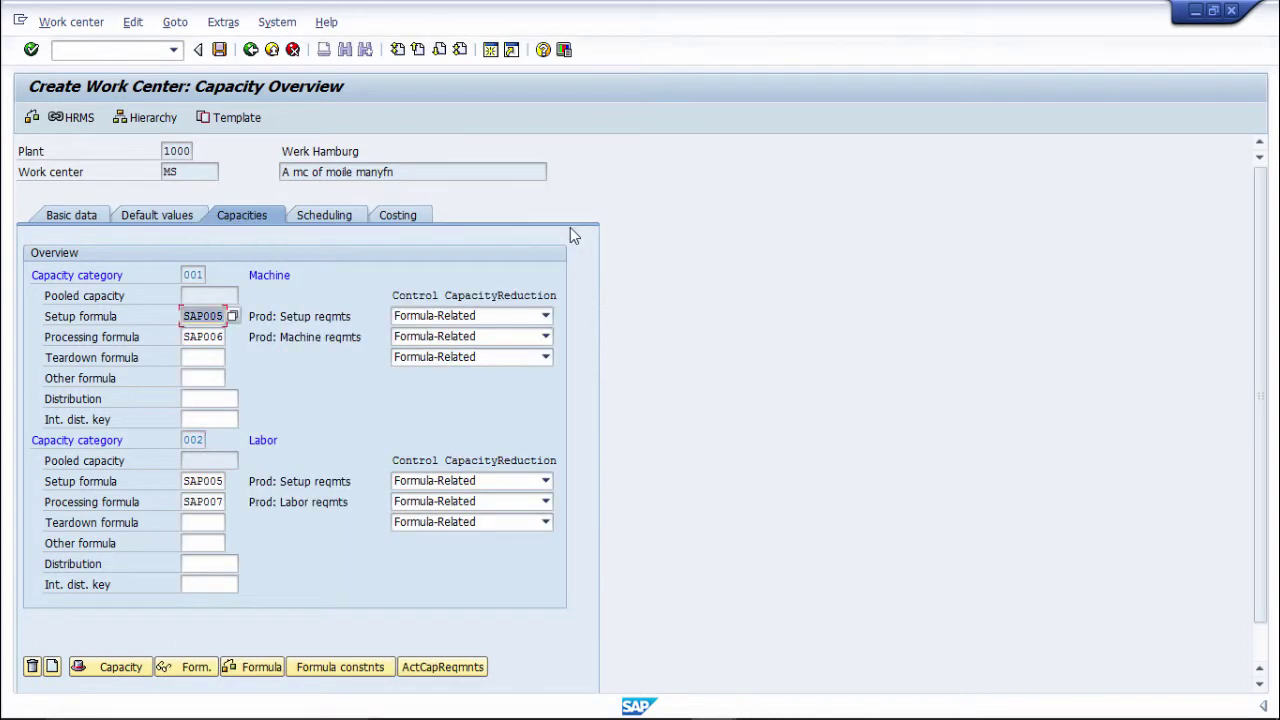
click(232, 338)
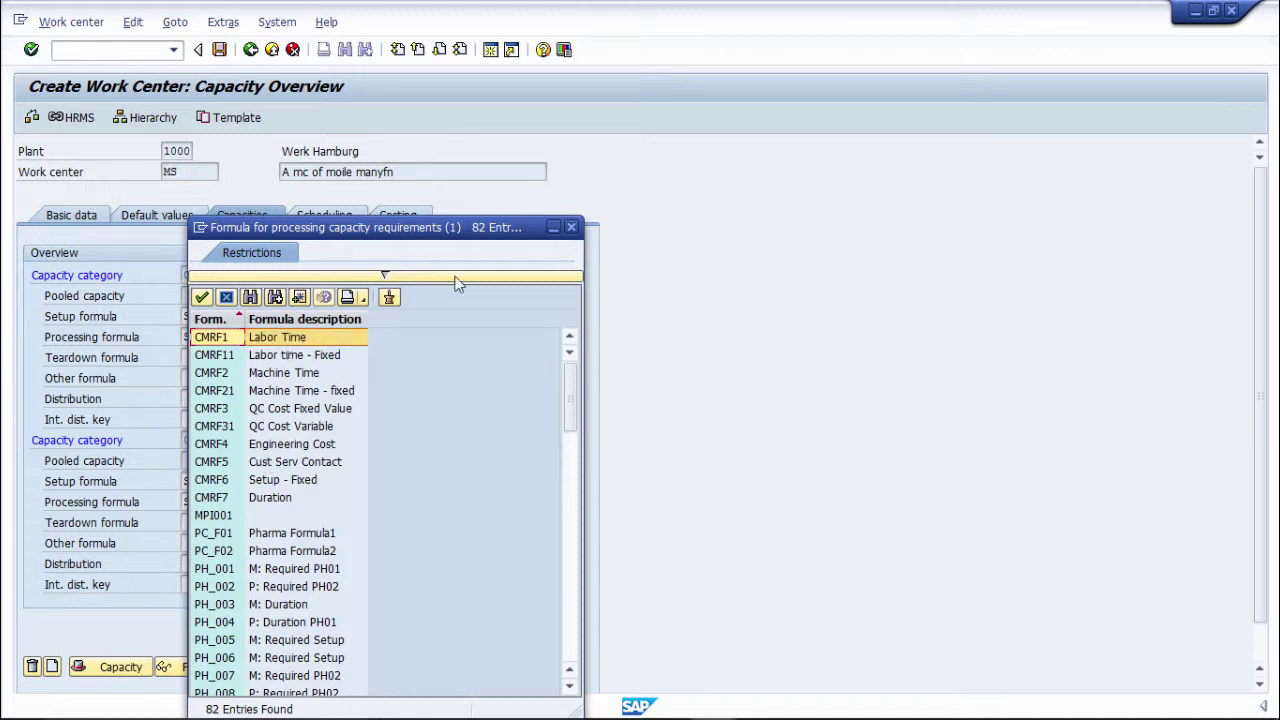
click(571, 227)
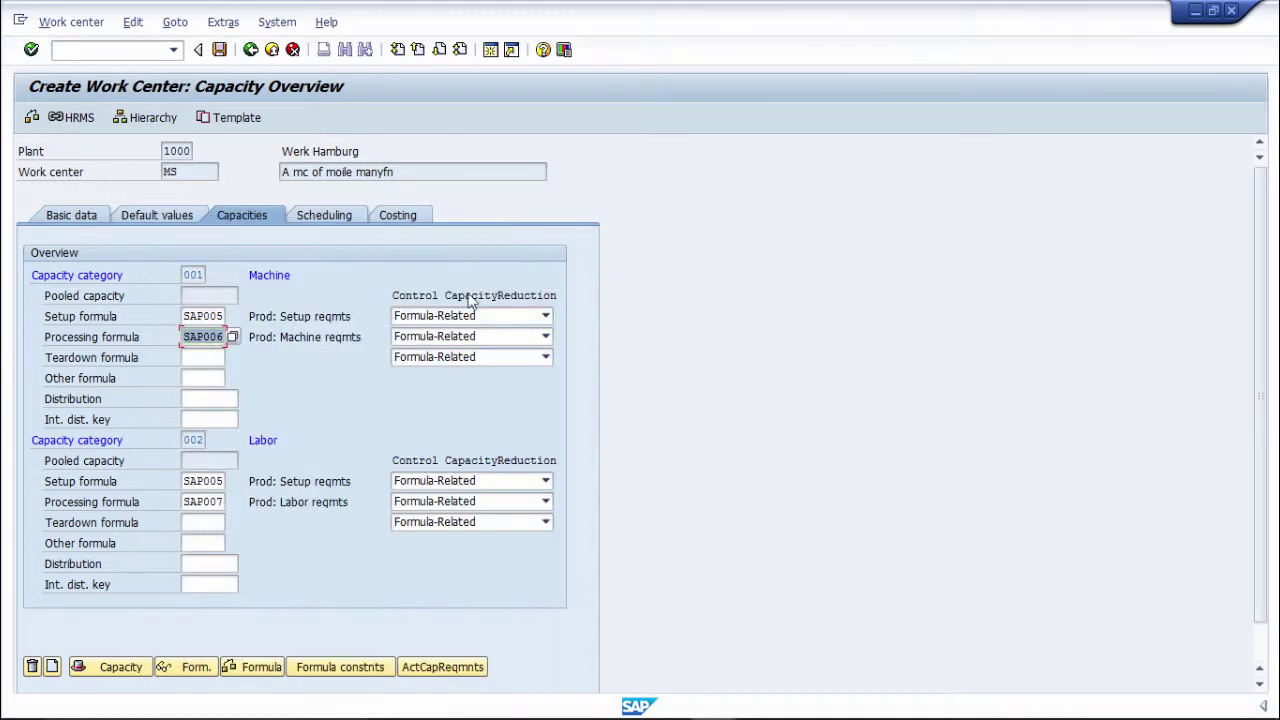
click(203, 399)
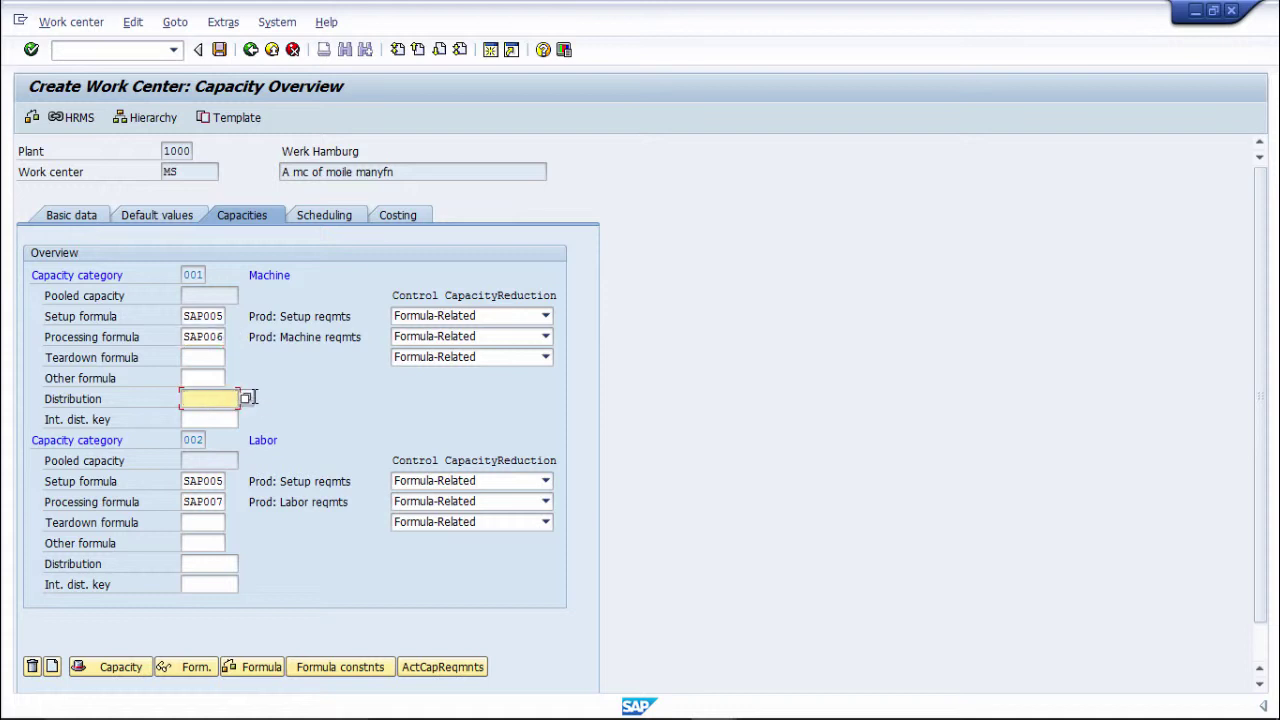
click(245, 398)
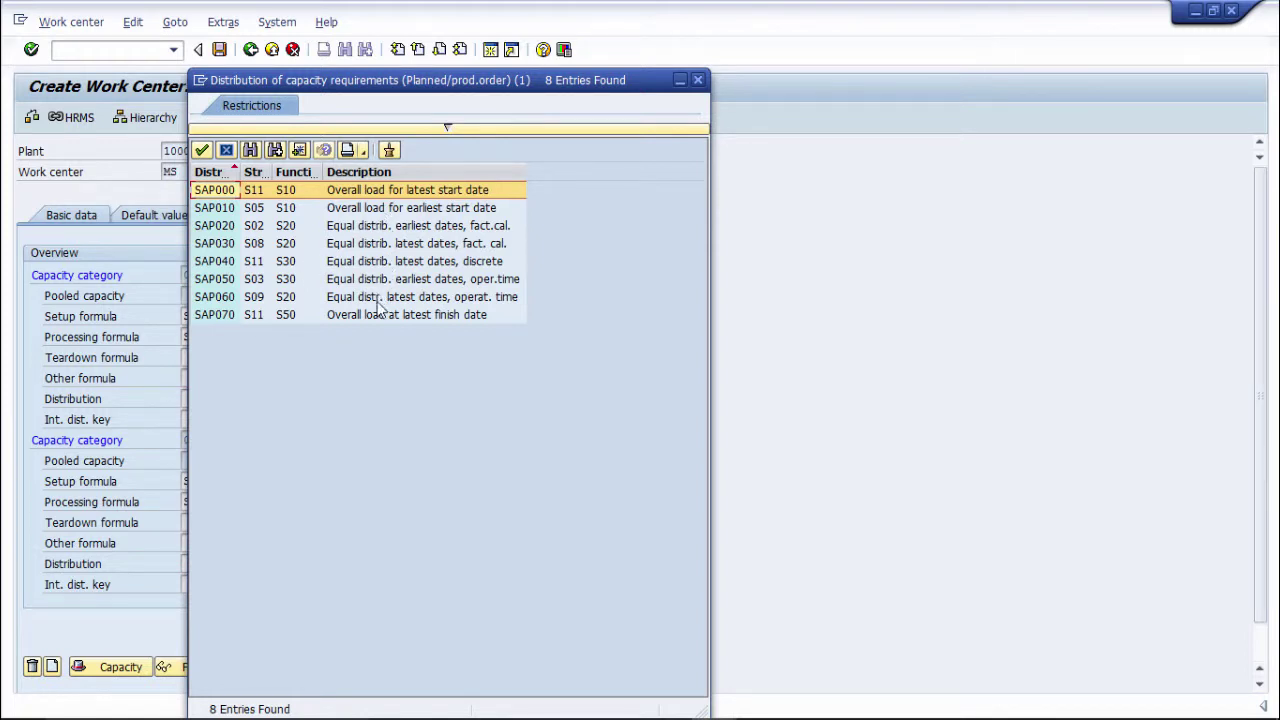
click(699, 80)
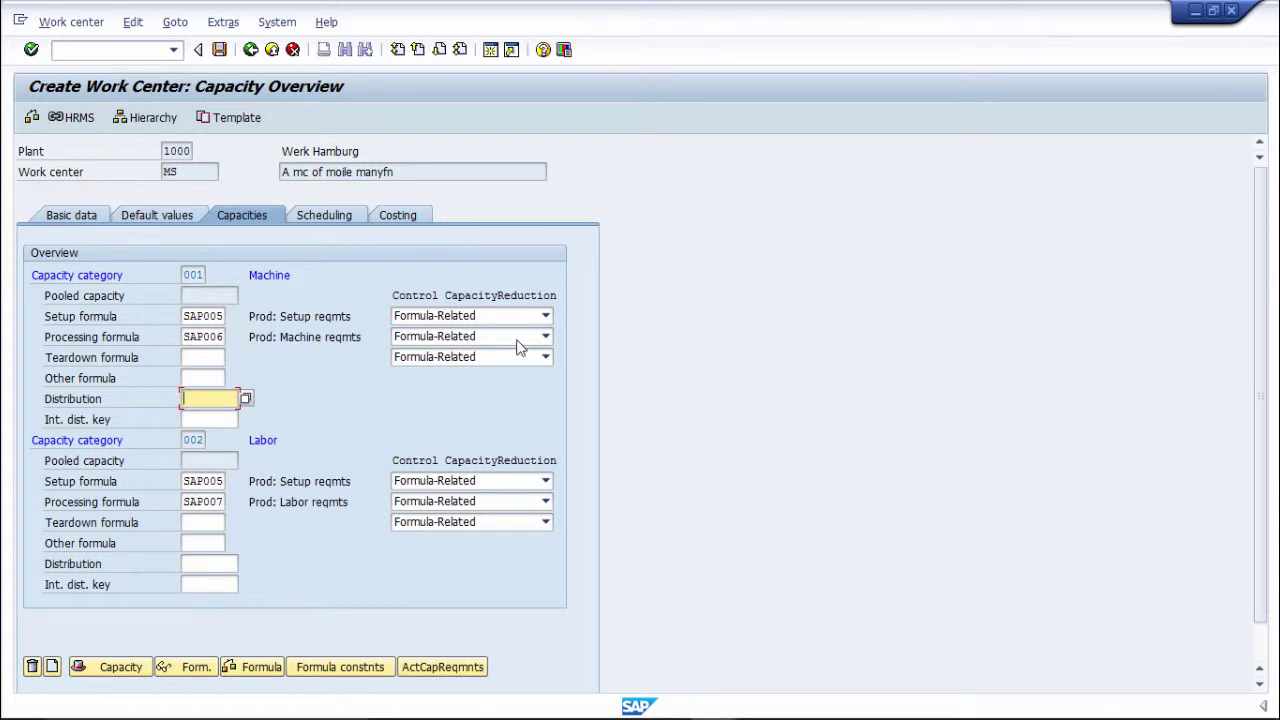
Open the machine capacity header and enter the description 'A header Mobile capacity' for category 001.
click(134, 667)
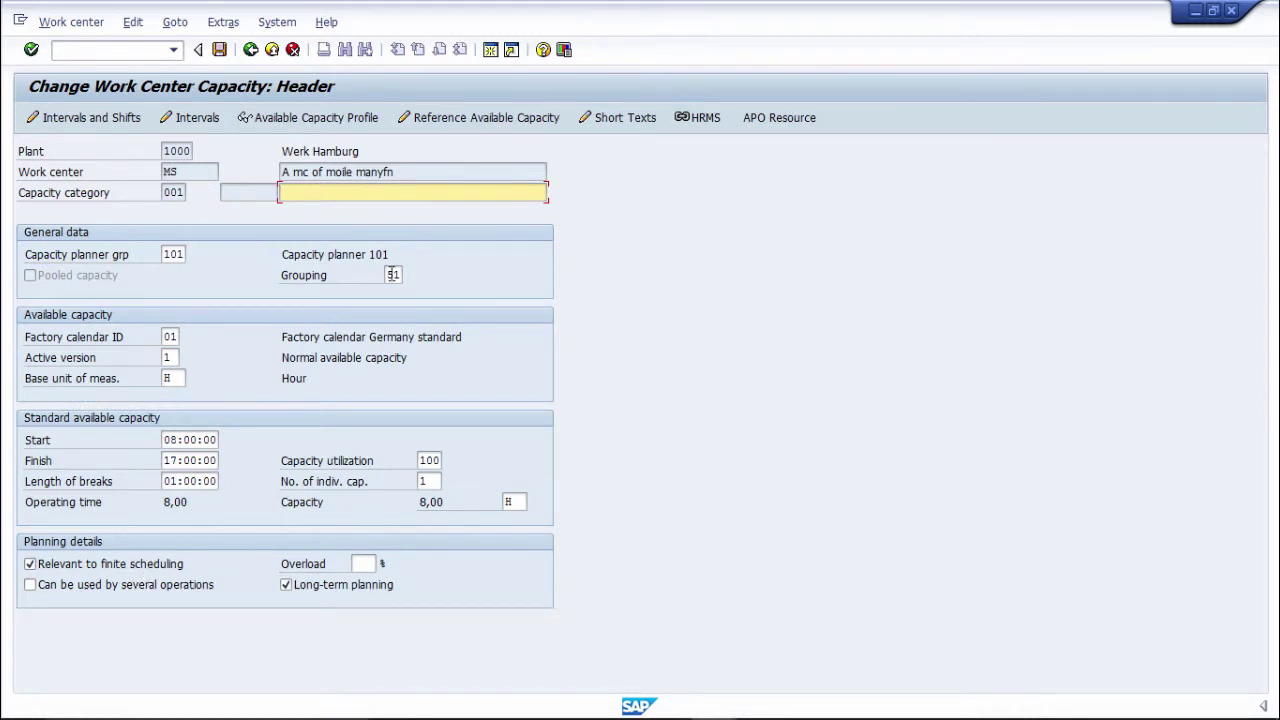
text(A header)
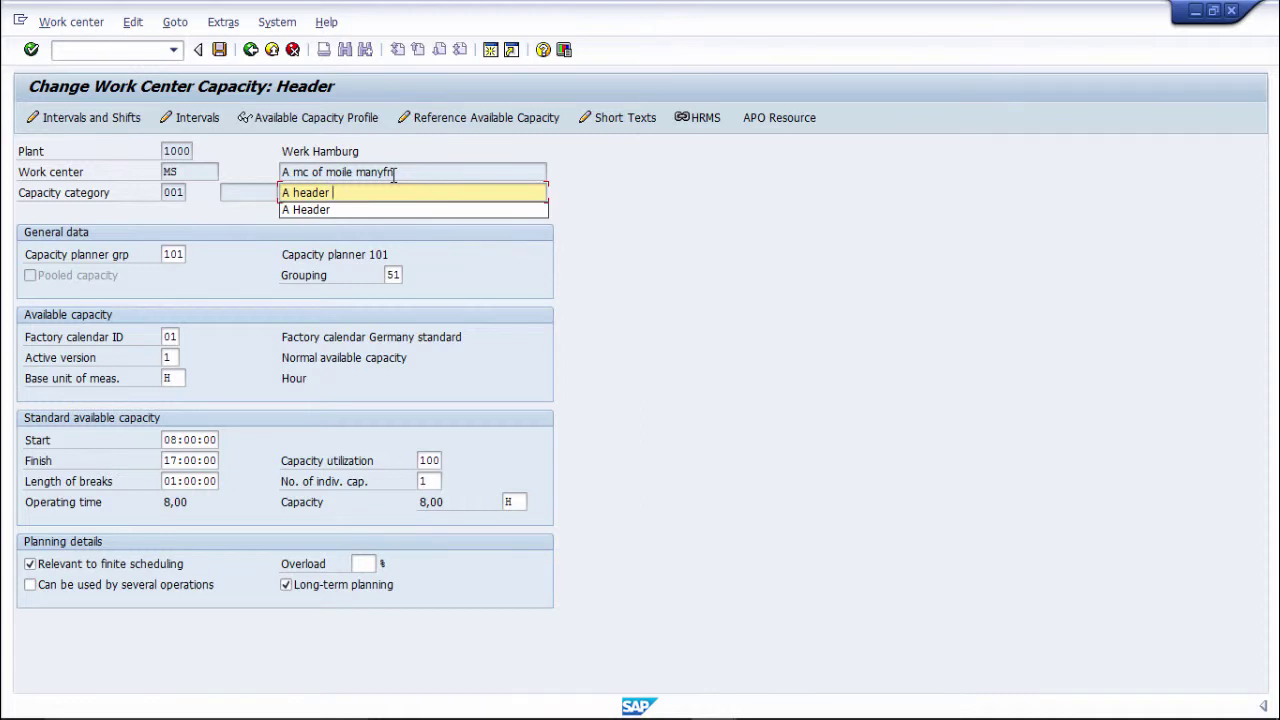
text(Mobile ca)
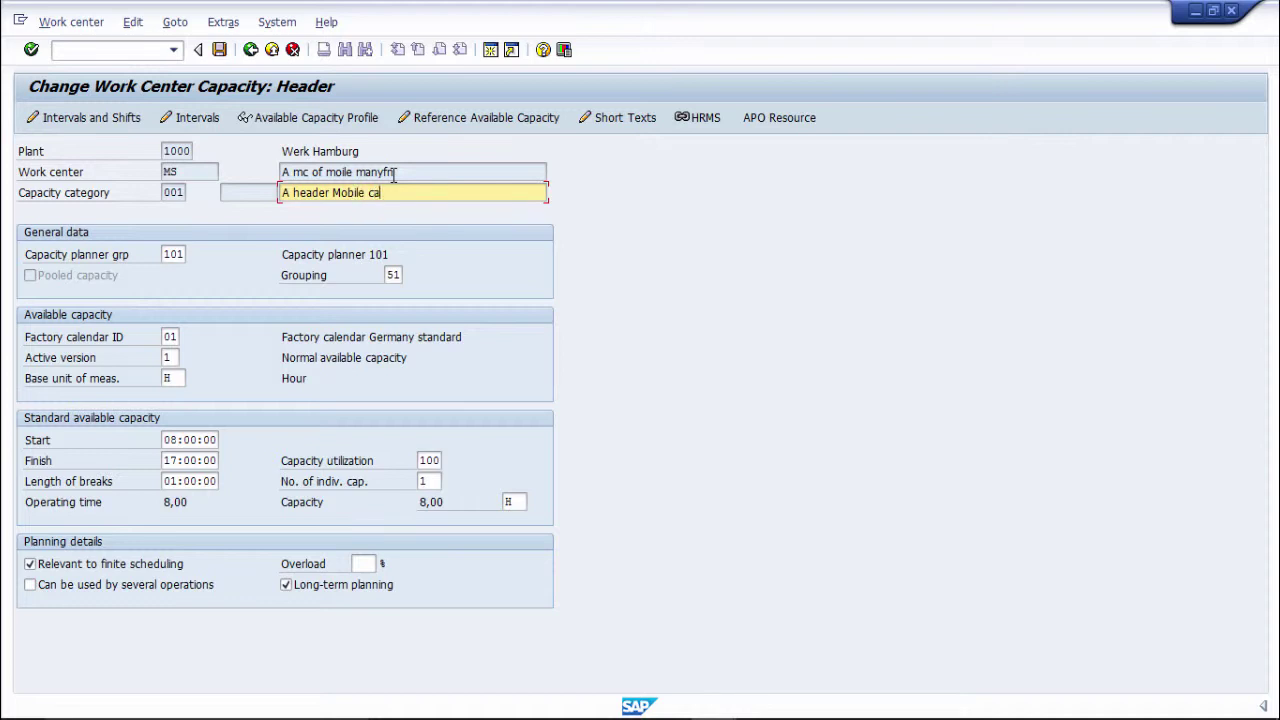
text(pacity)
click(172, 254)
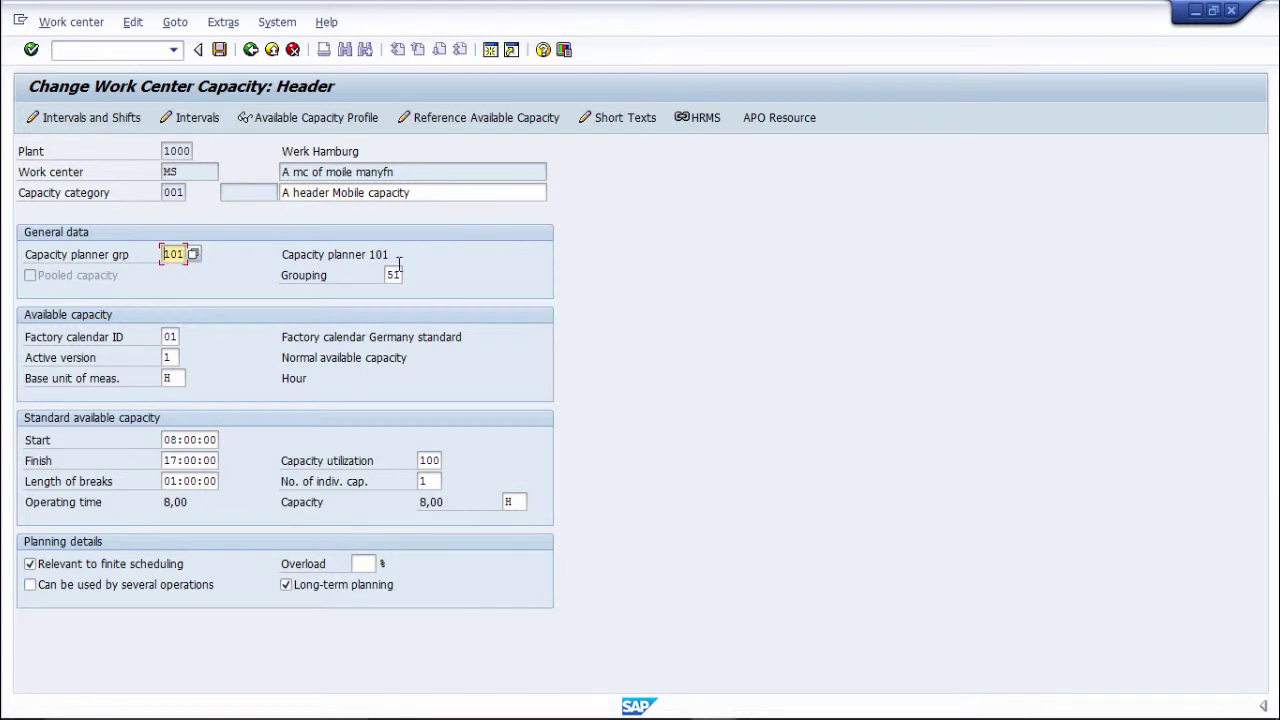
Pass through the grouping, factory calendar and active version fields, keeping version 1.
click(393, 276)
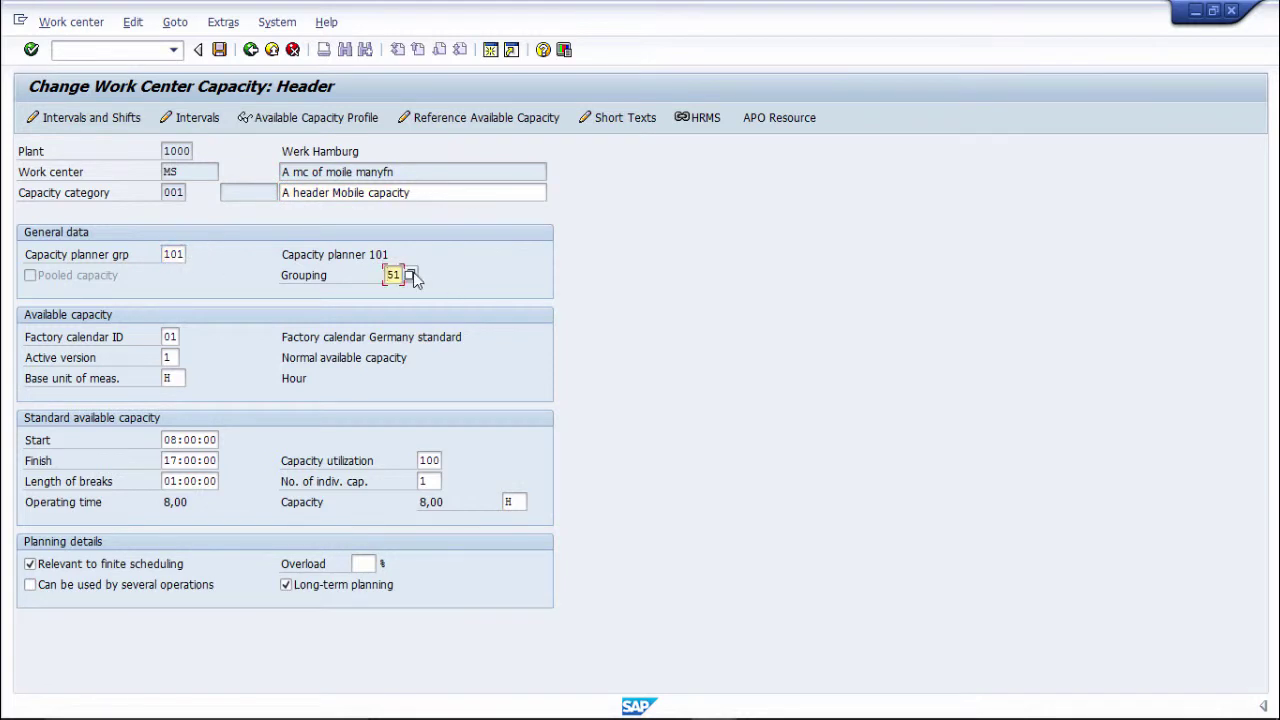
click(167, 337)
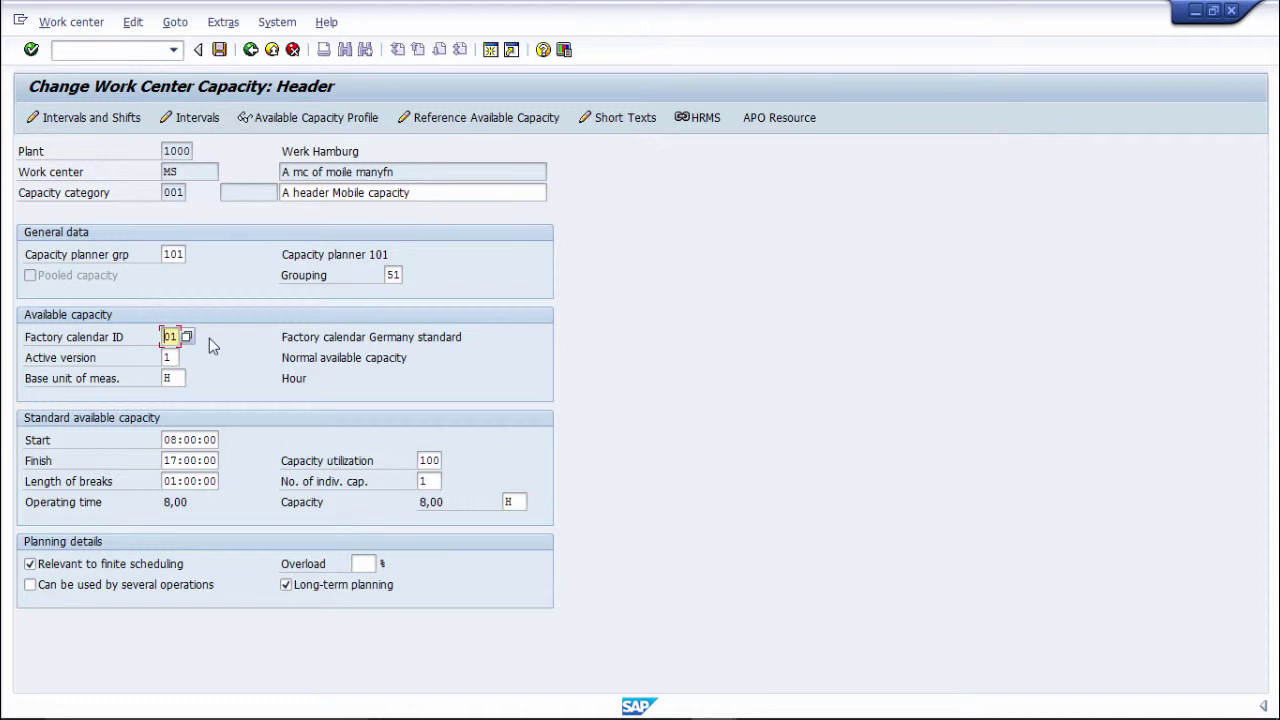
click(168, 357)
click(186, 357)
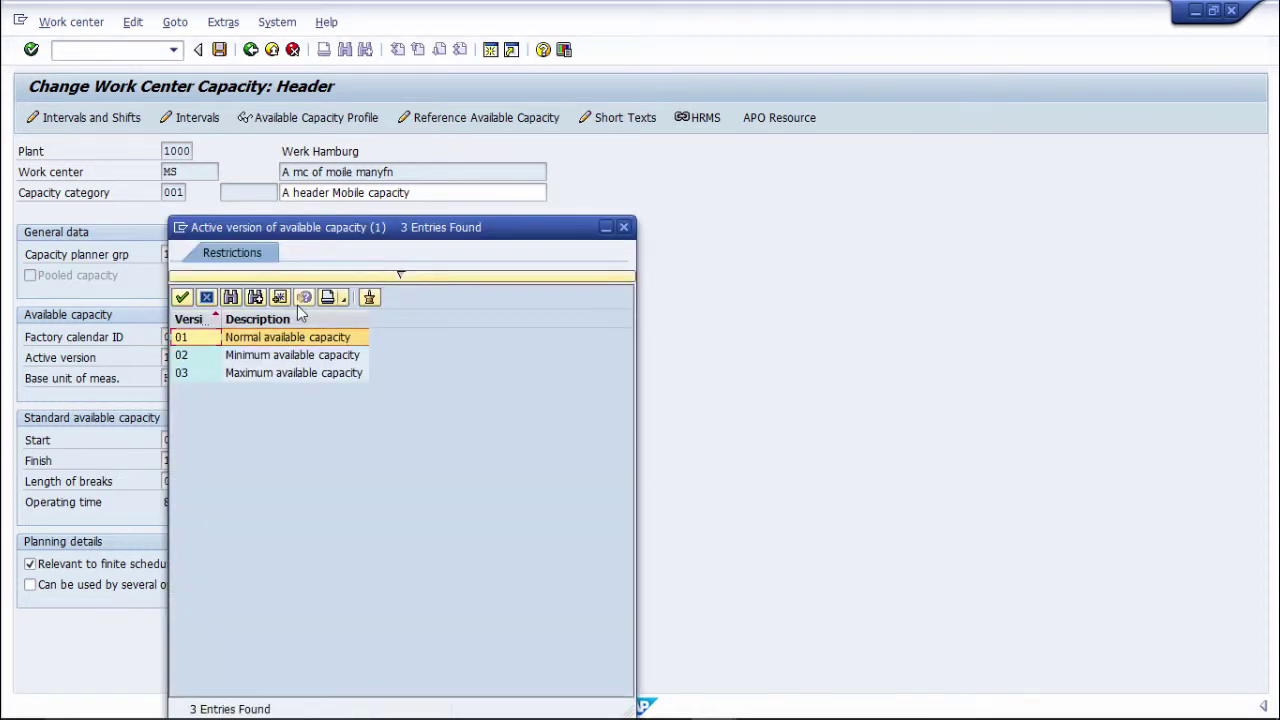
click(624, 228)
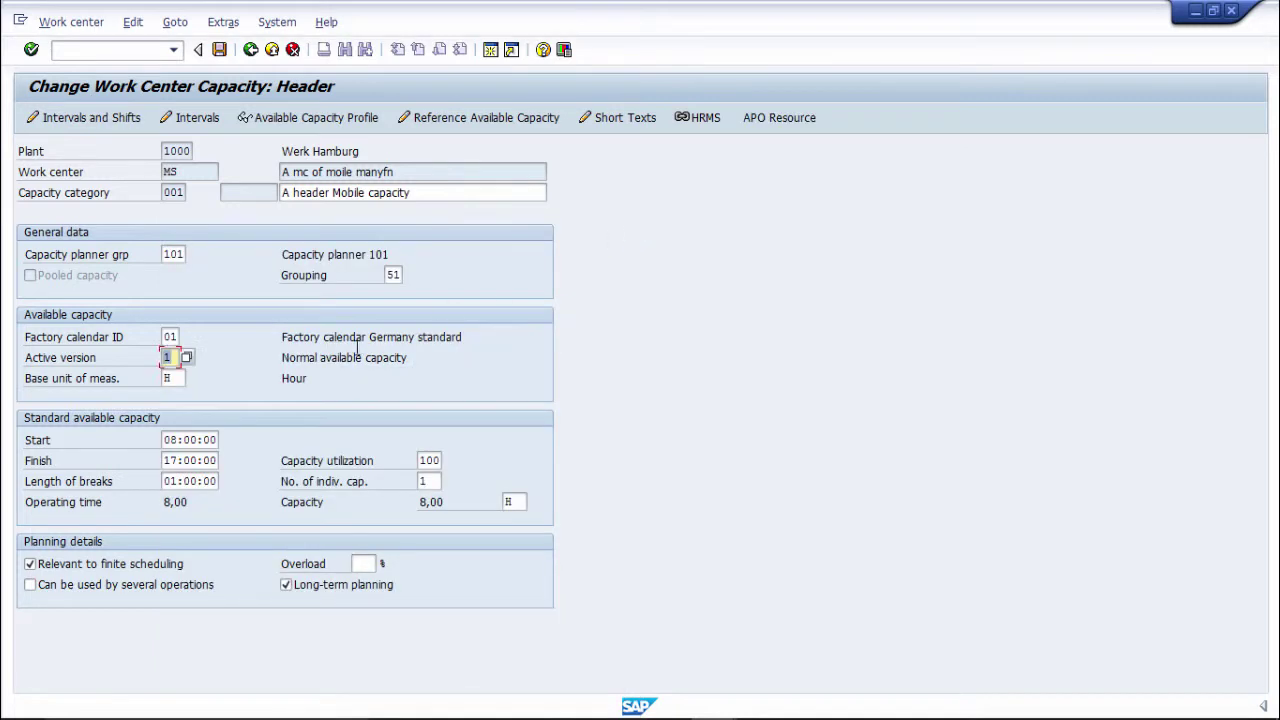
Check the base unit of measure options, leaving available capacity measured in hours.
click(183, 380)
click(187, 378)
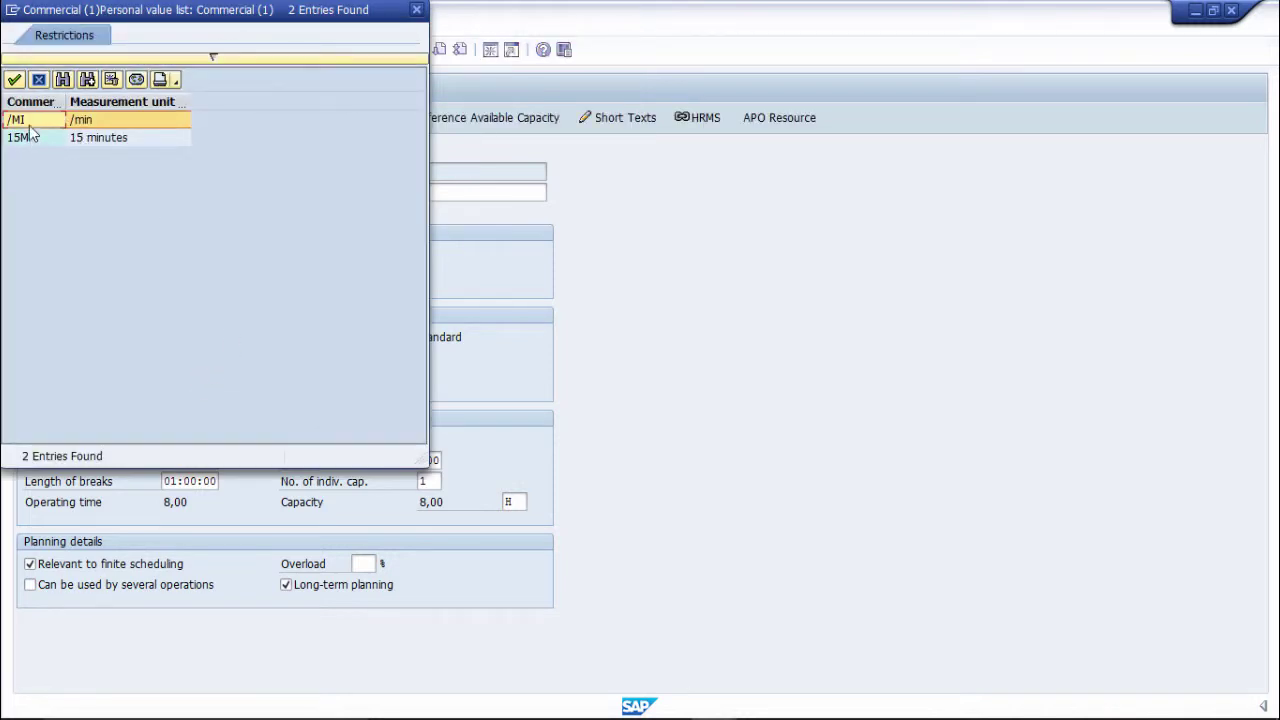
click(416, 10)
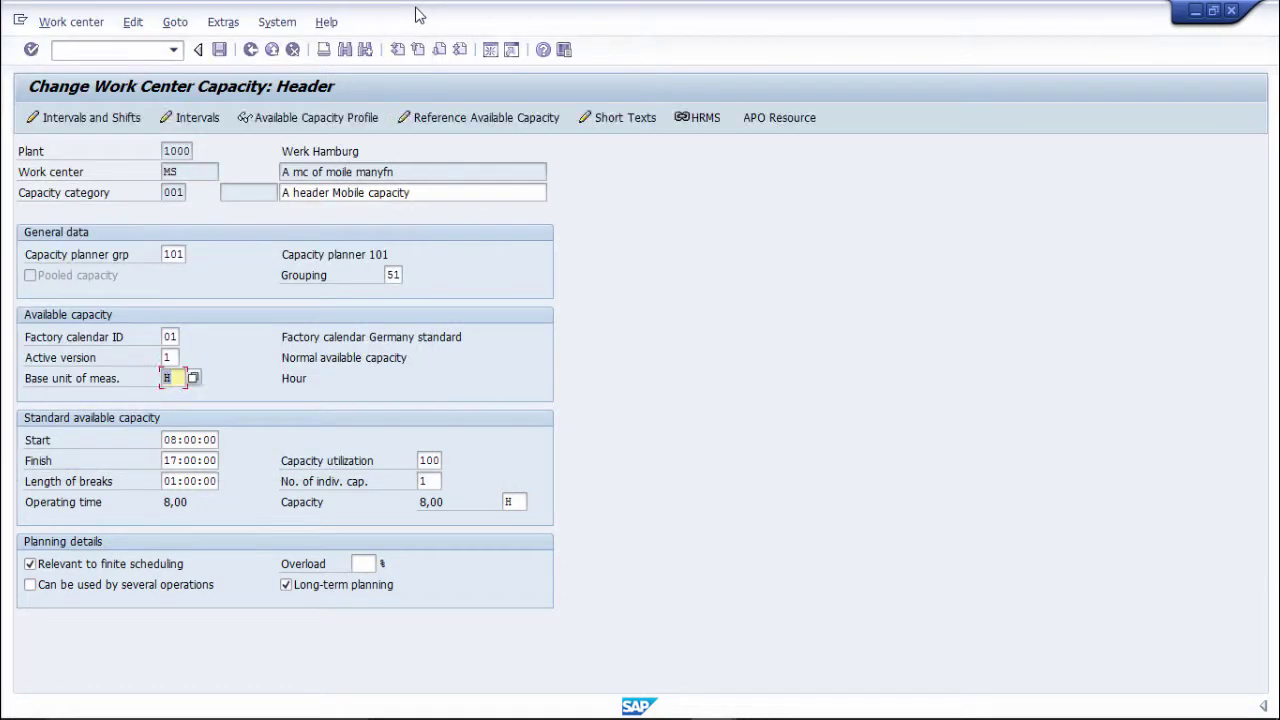
click(174, 440)
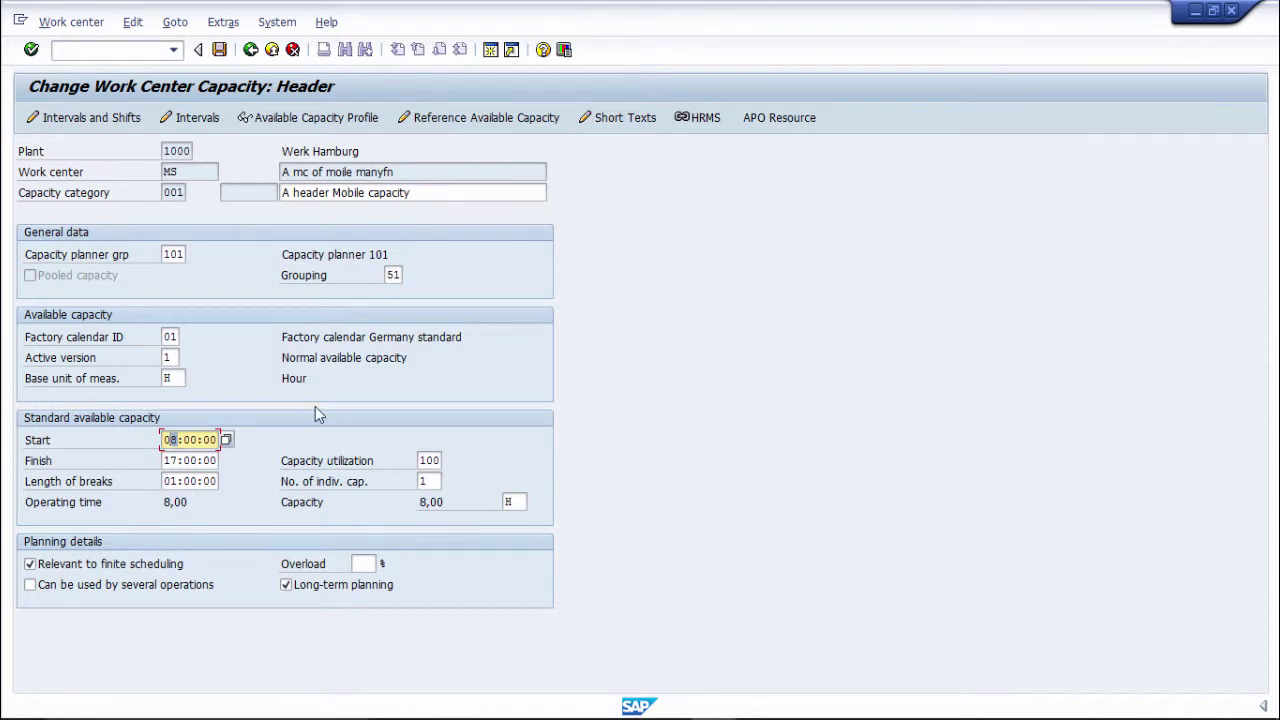
Change the shift start time to 10:00:00, dismissing the accidental shortcut dialog.
key(Delete)
key(Delete)
key(Delete)
key(Delete)
text(10)
key(ctrl+F7)
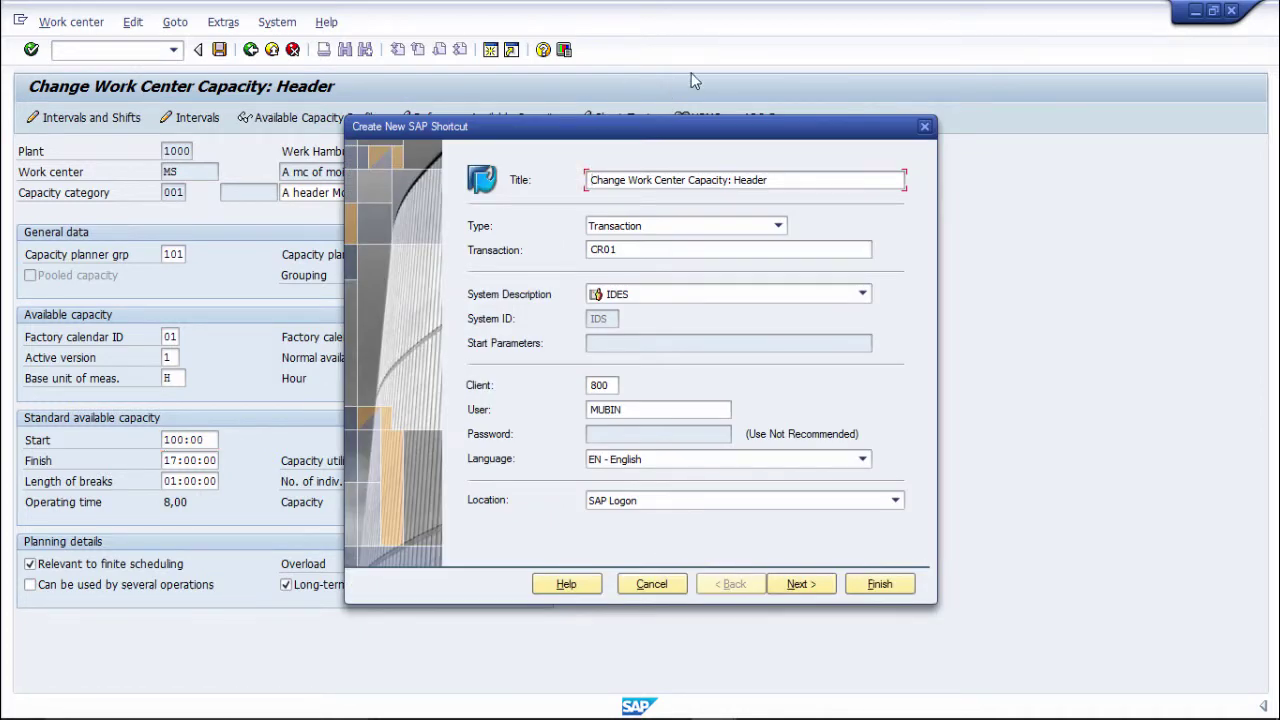
click(924, 126)
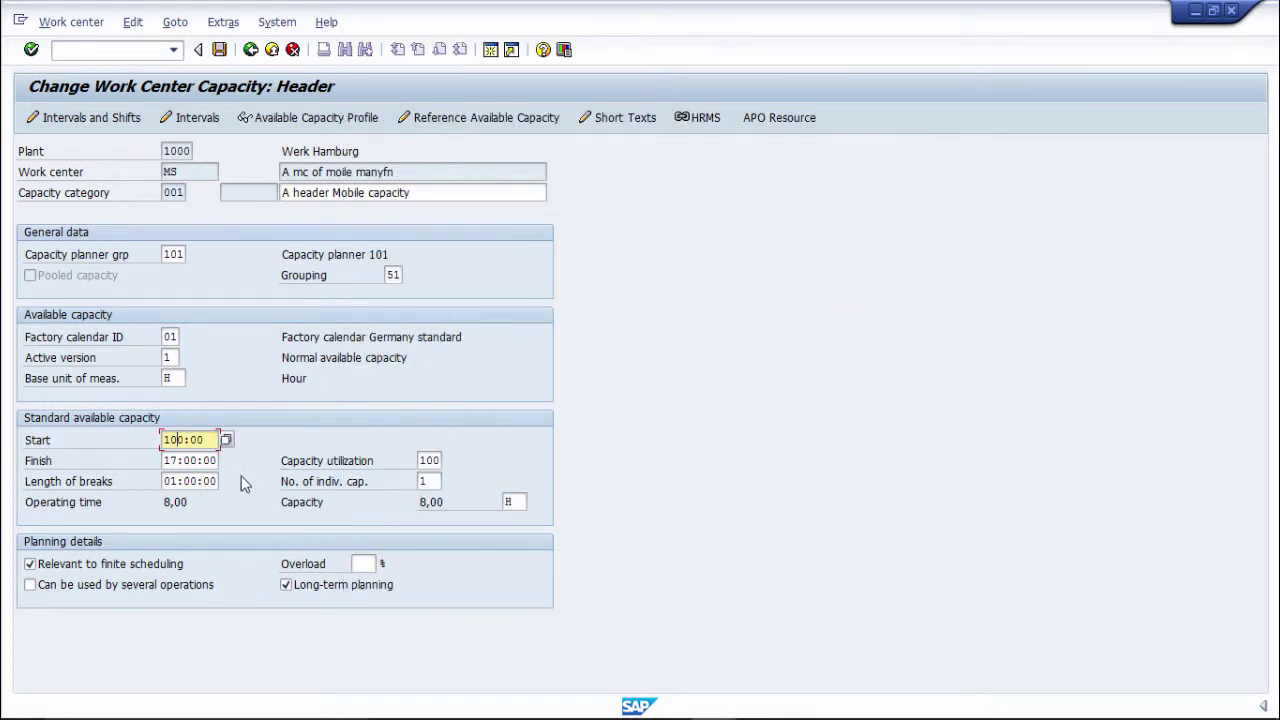
text(:00:00)
Set the shift finish to 18:30:00 and the break length to 00:30:00.
click(172, 460)
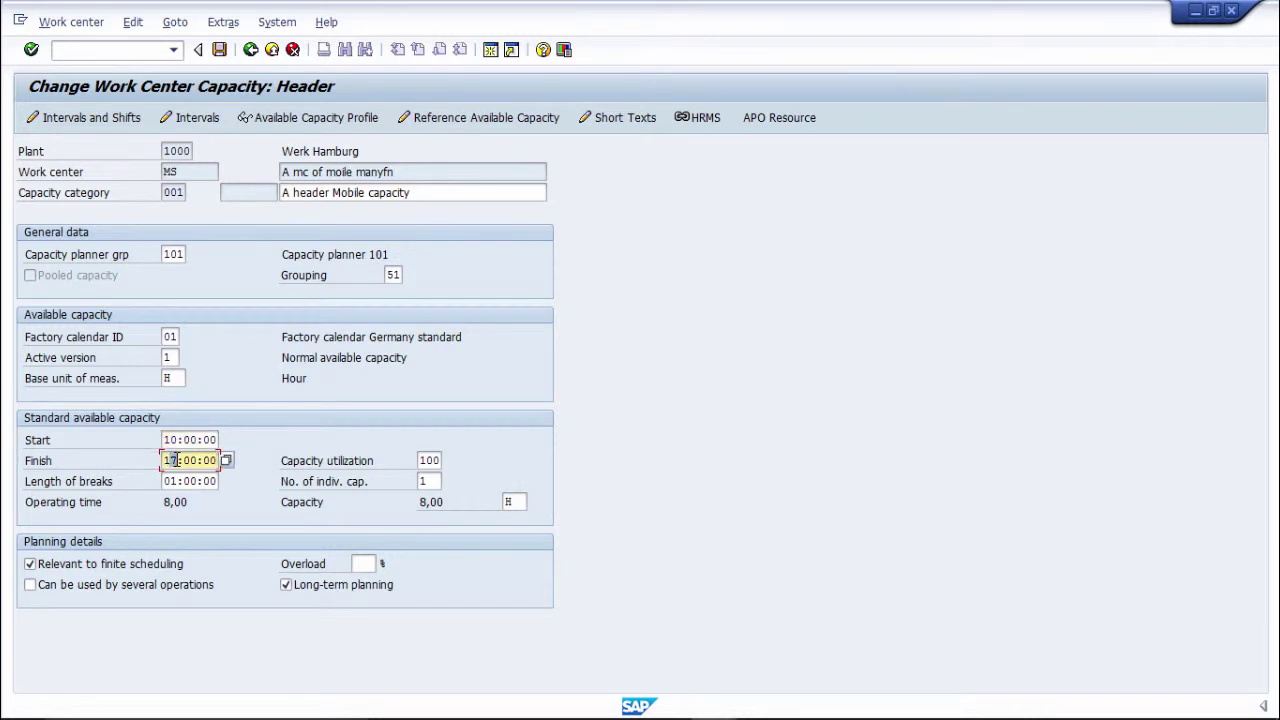
key(BackSpace)
text(8:3)
click(176, 481)
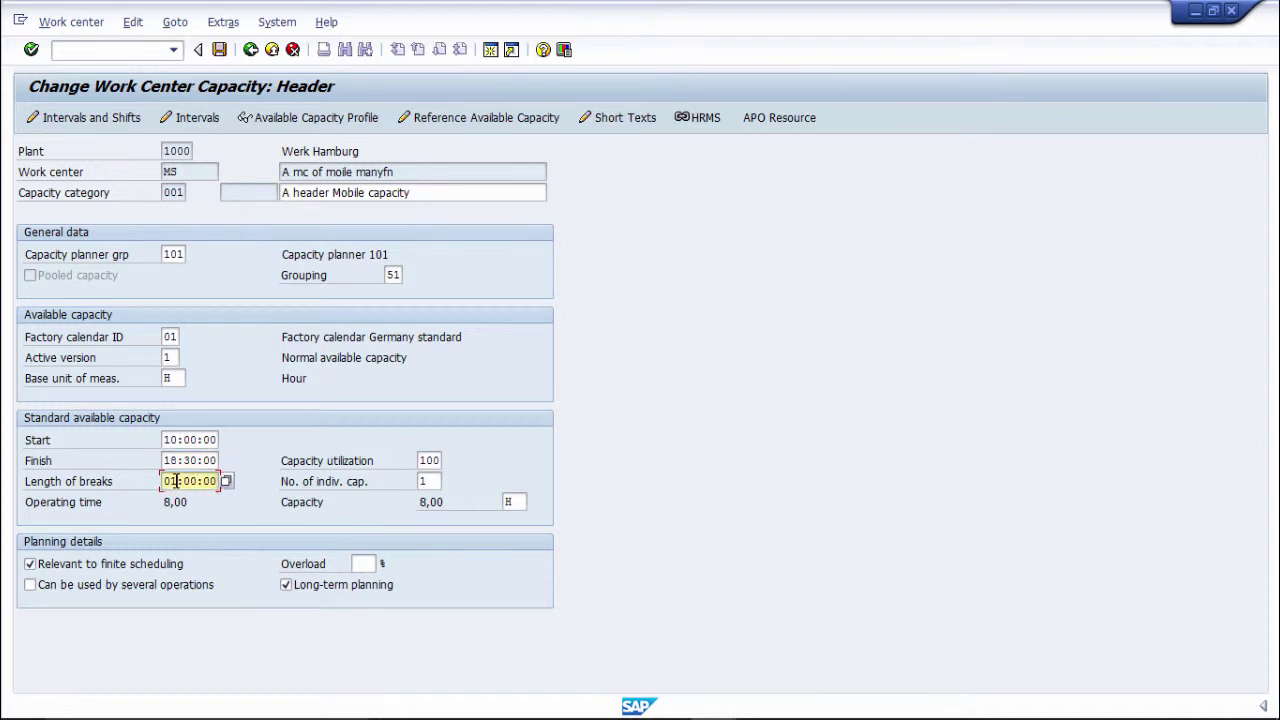
double_click(176, 481)
text(00:30:00)
key(Return)
key(Return)
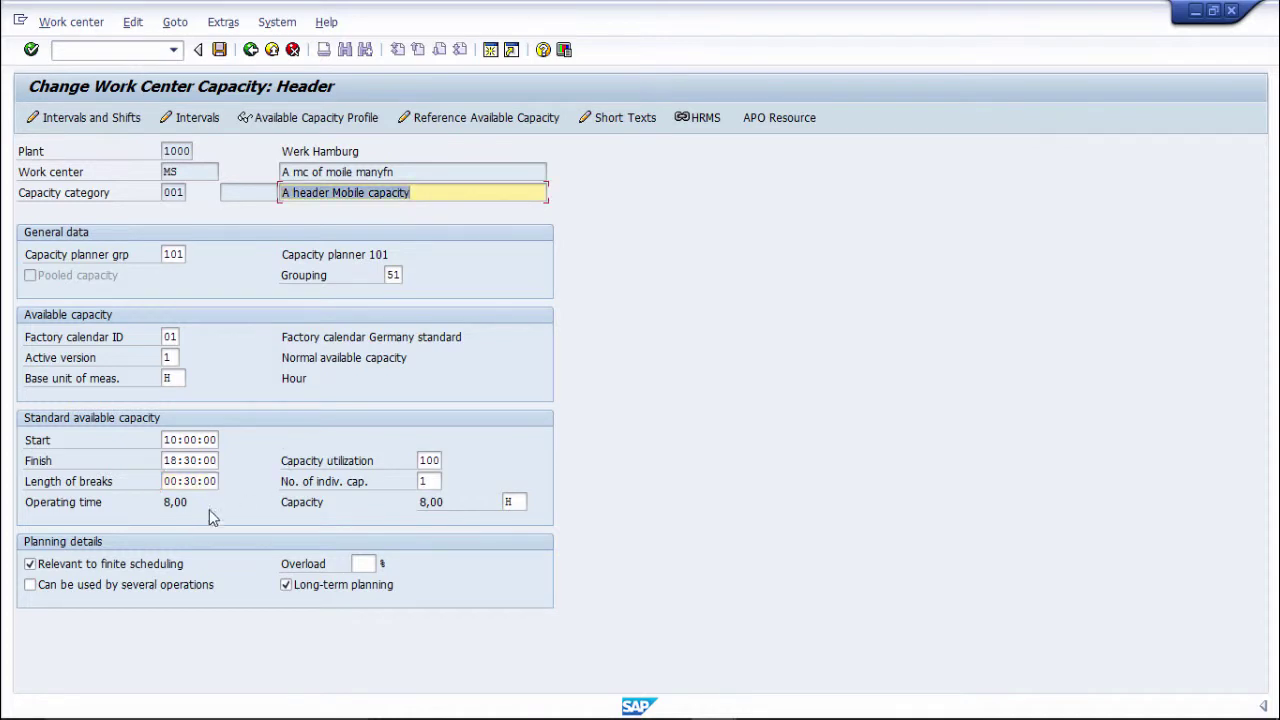
Change capacity utilization from 100 to 95%, giving 7,60 hours operating time and capacity.
double_click(425, 462)
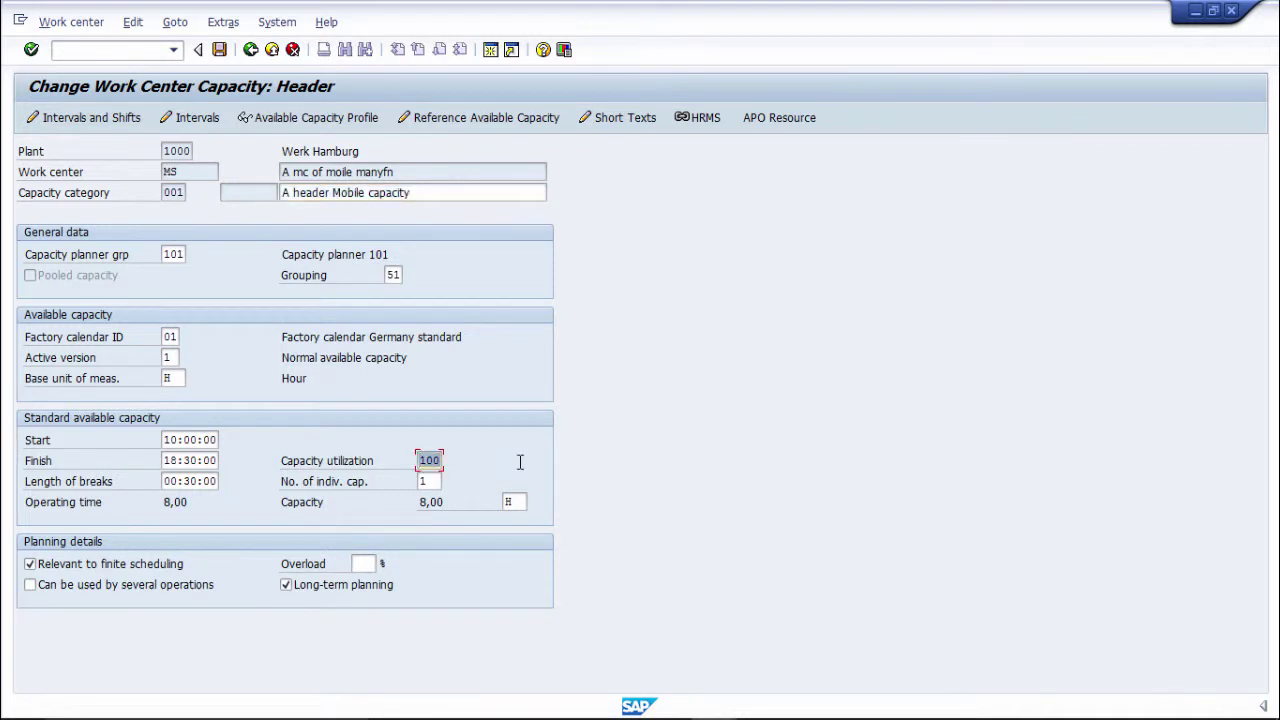
text(95)
key(Return)
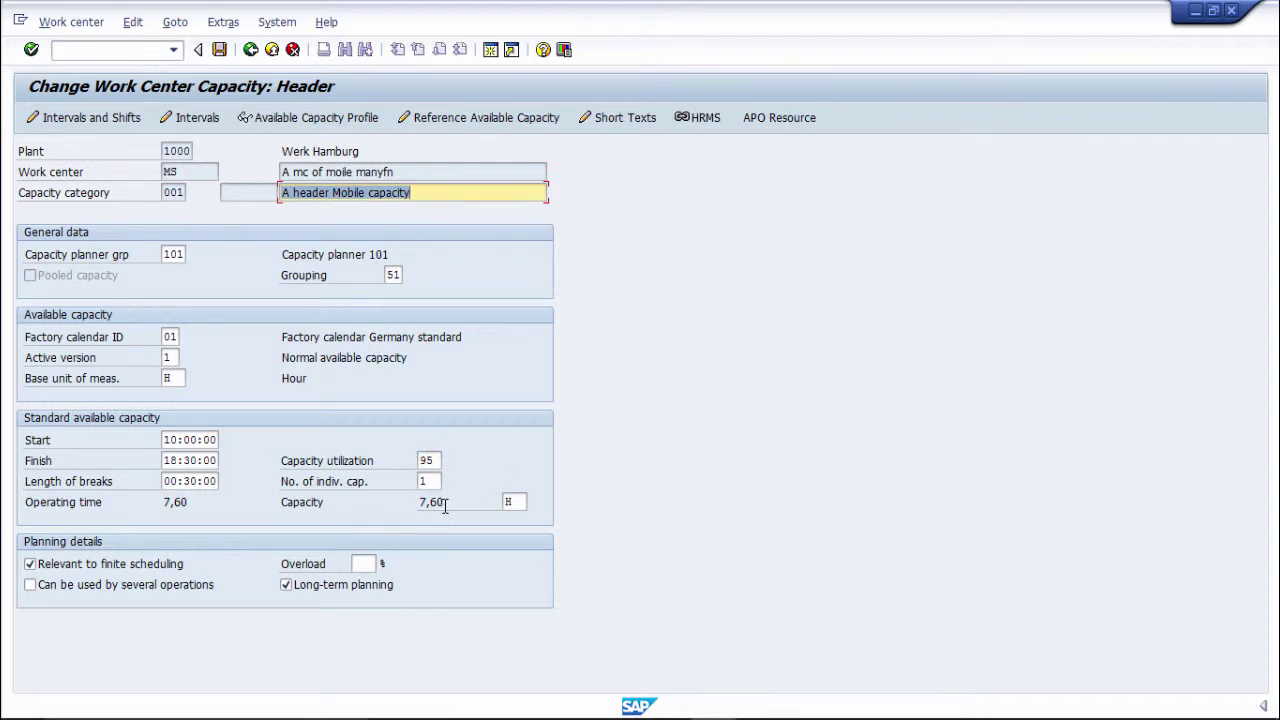
drag(190, 502, 166, 502)
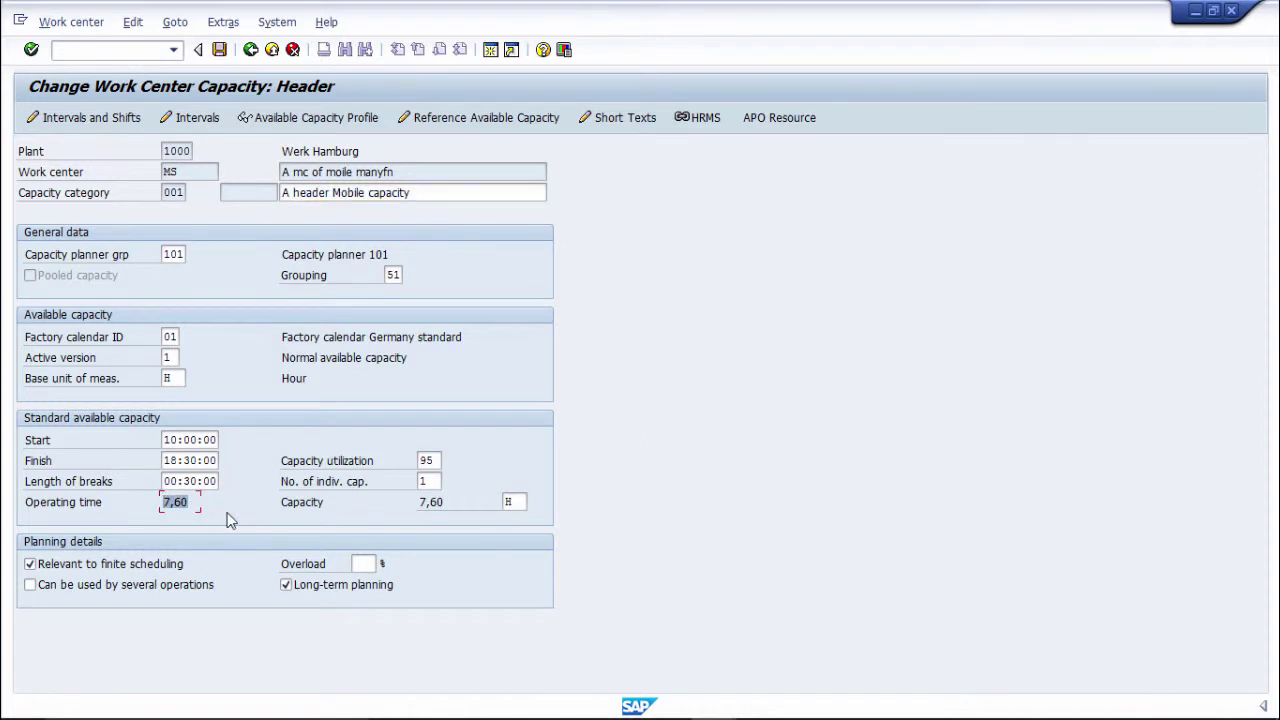
drag(456, 503, 408, 503)
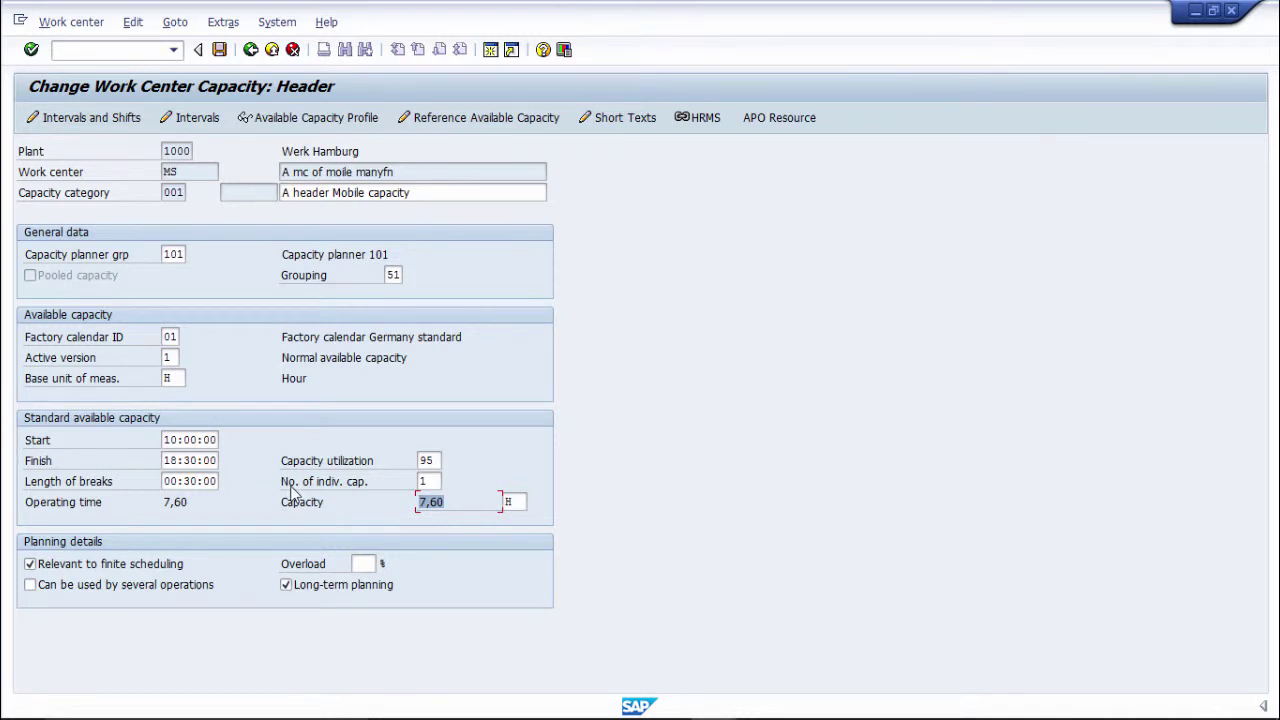
double_click(421, 481)
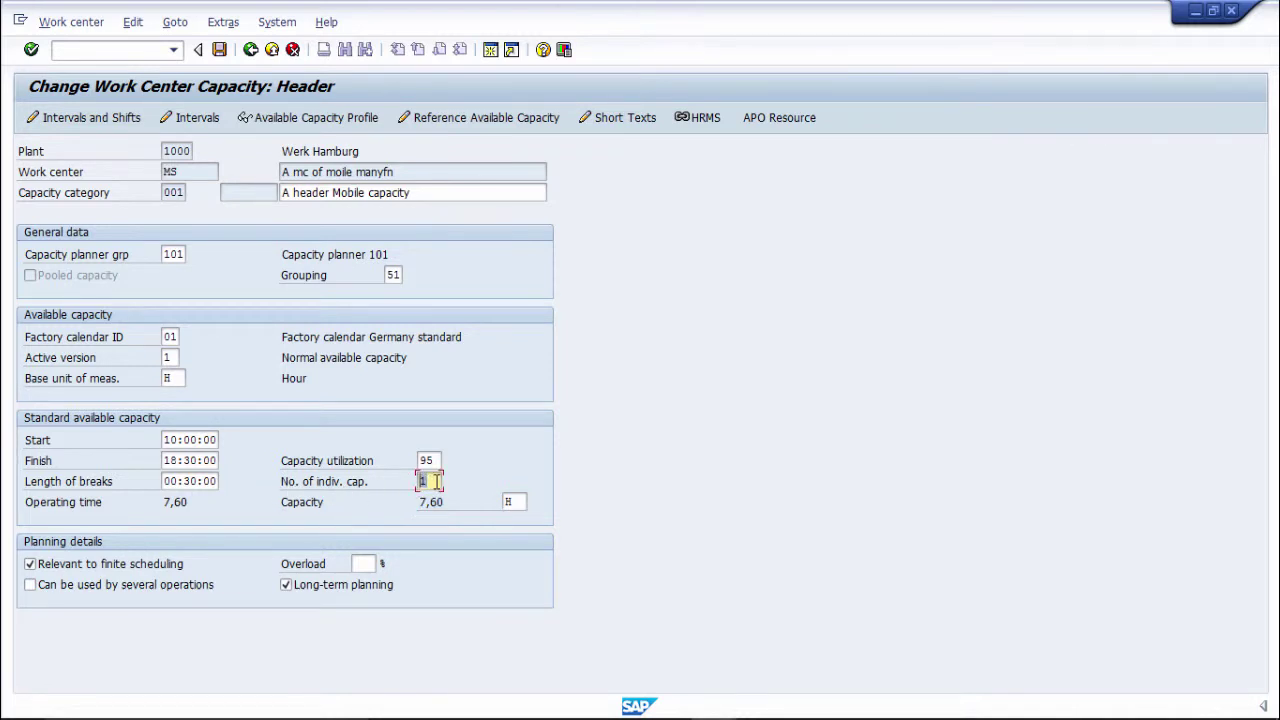
text(6)
key(Return)
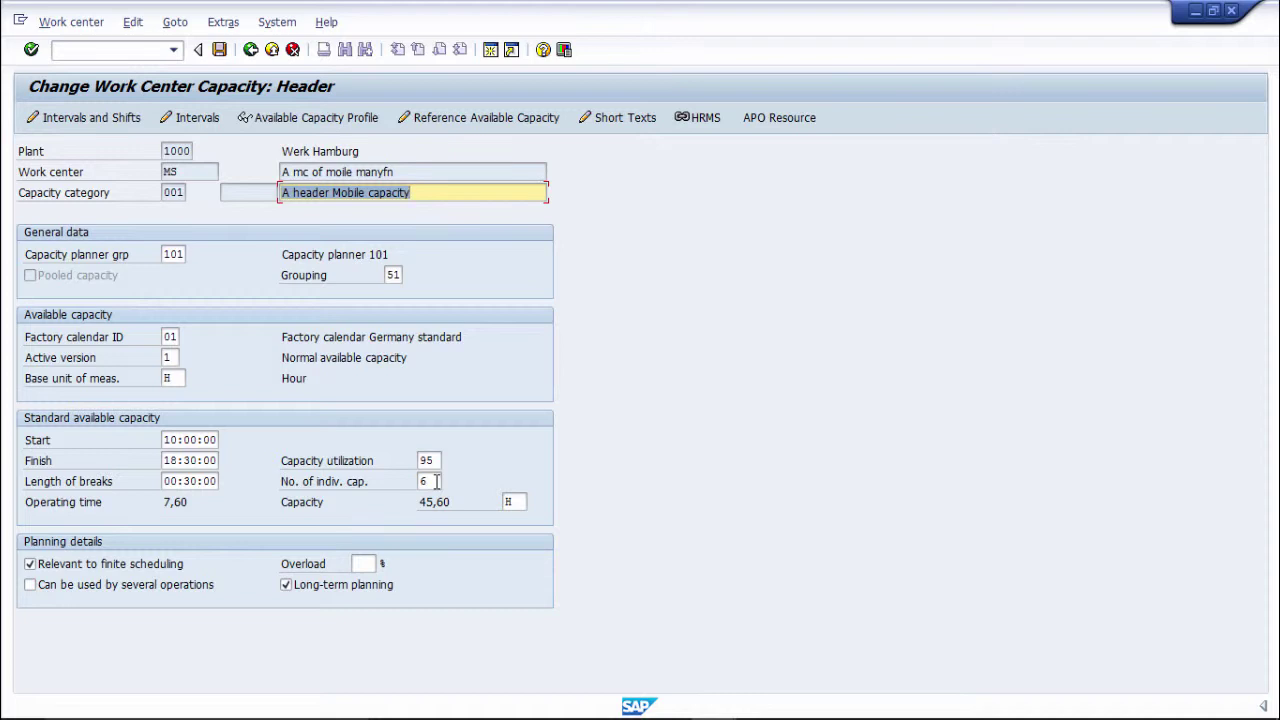
double_click(437, 481)
text(1)
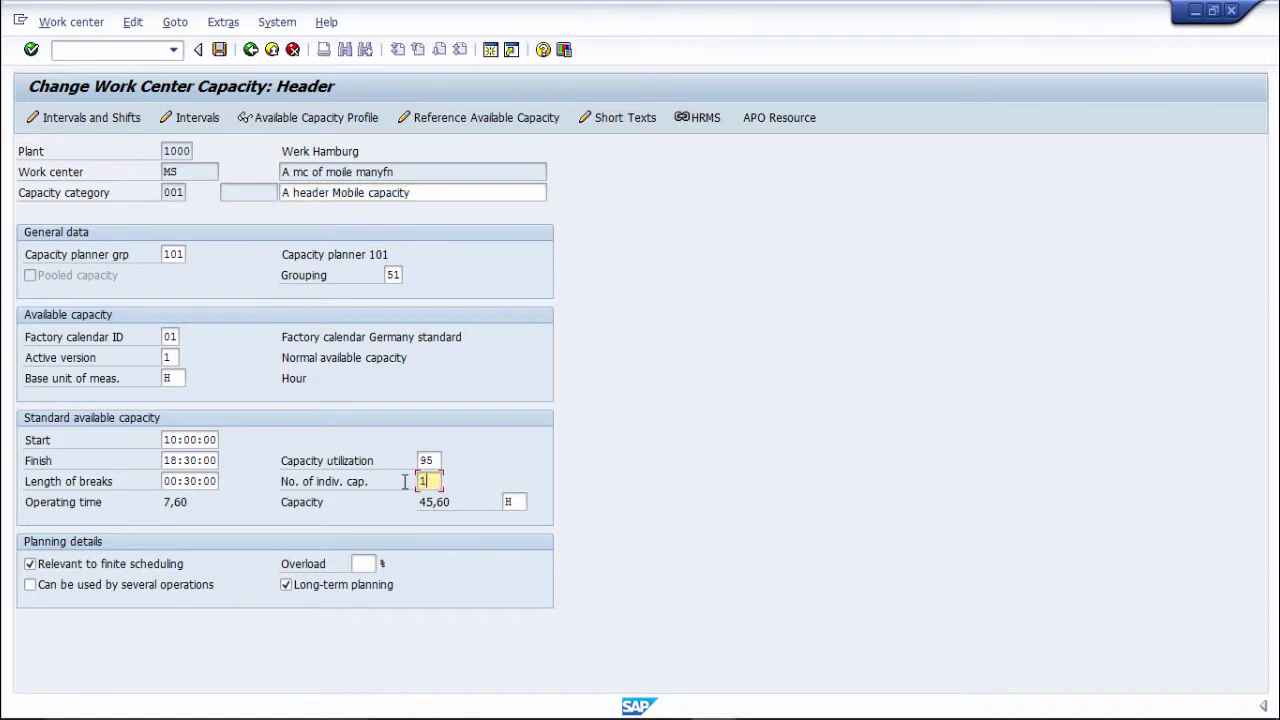
key(Return)
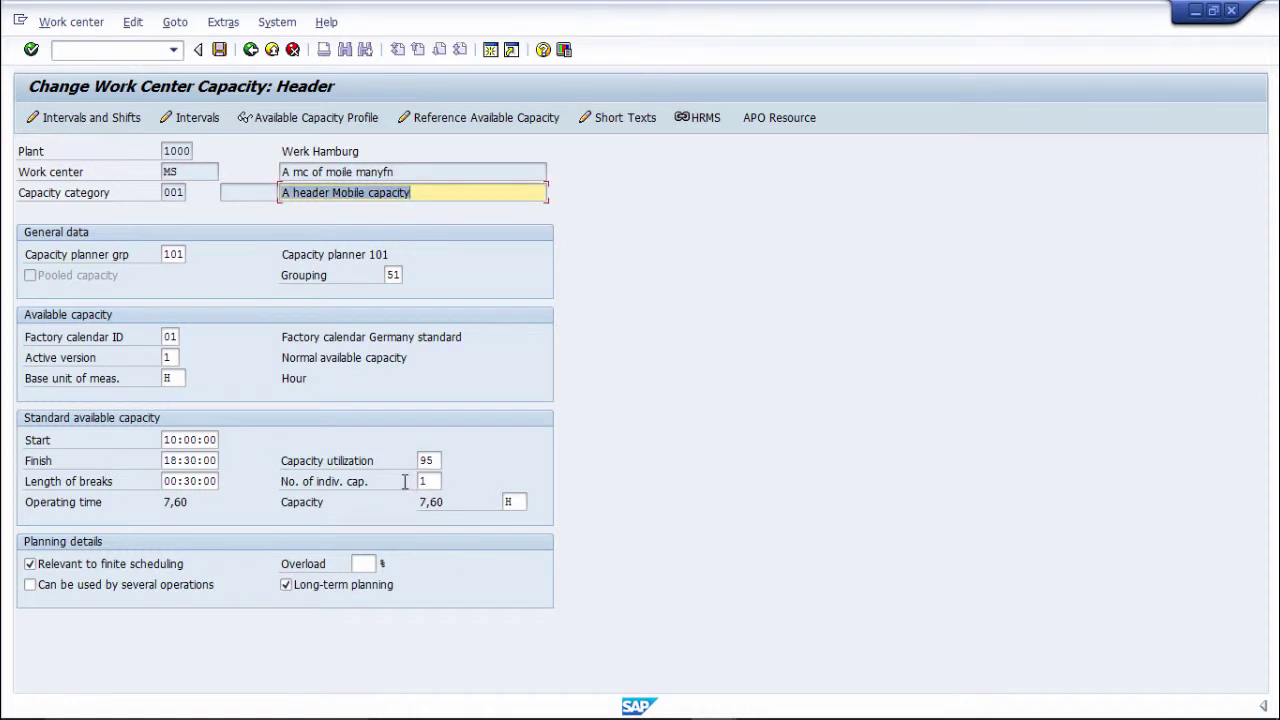
click(421, 481)
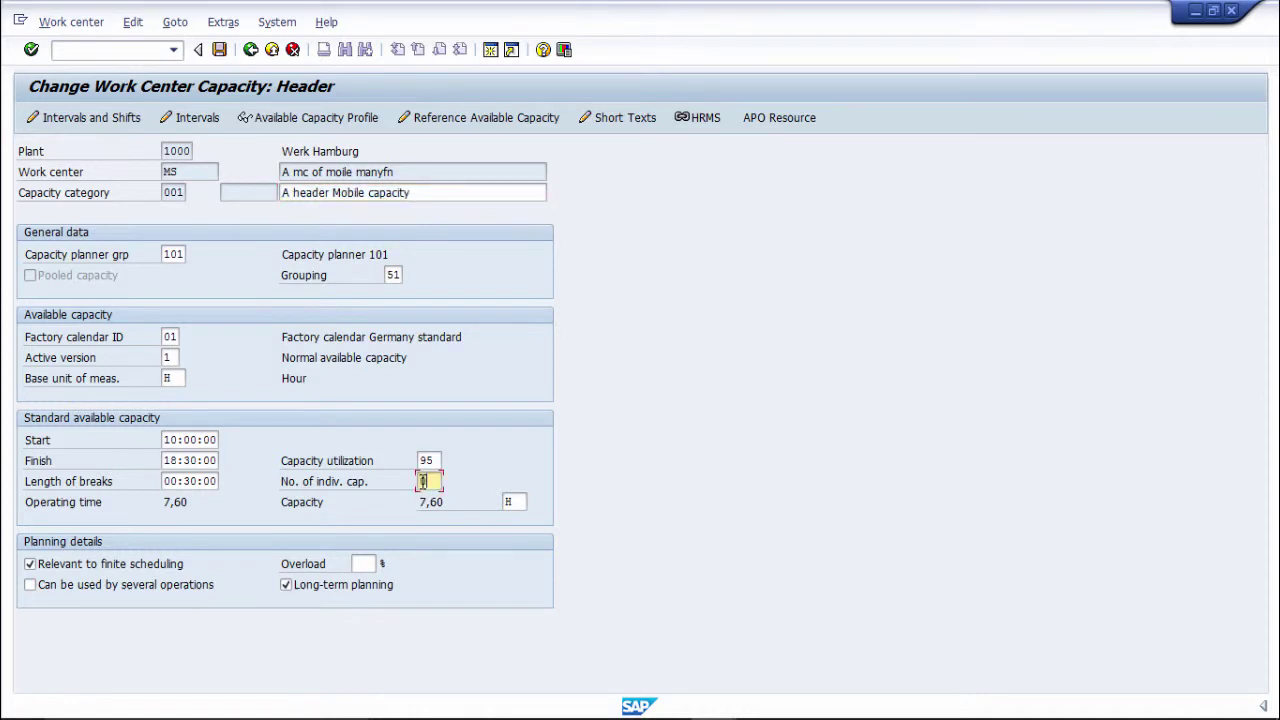
key(Delete)
key(Return)
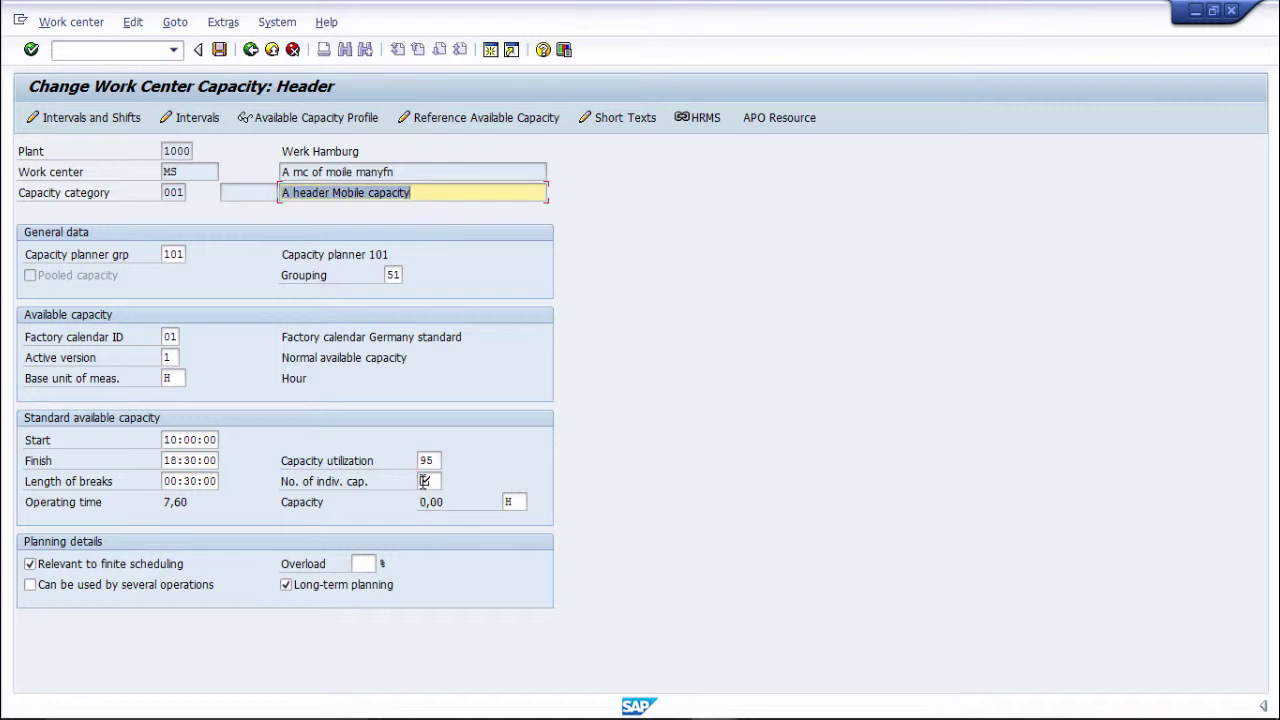
click(428, 481)
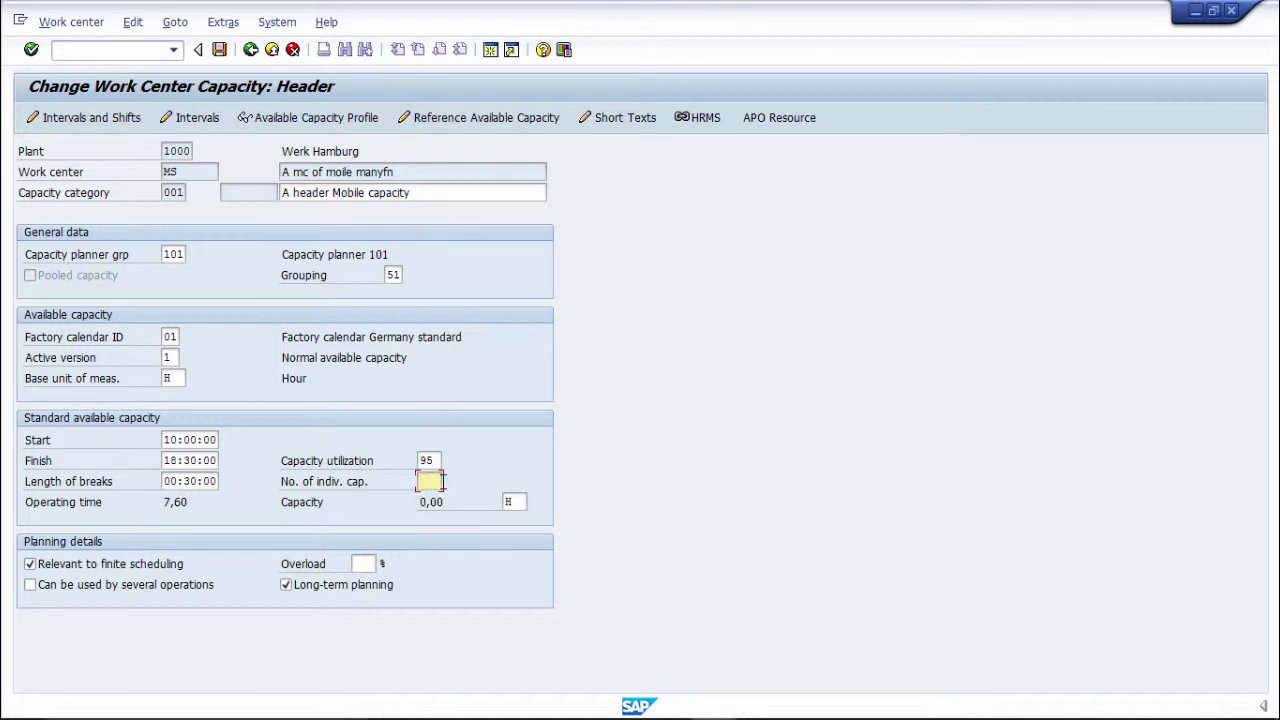
text(1)
key(Return)
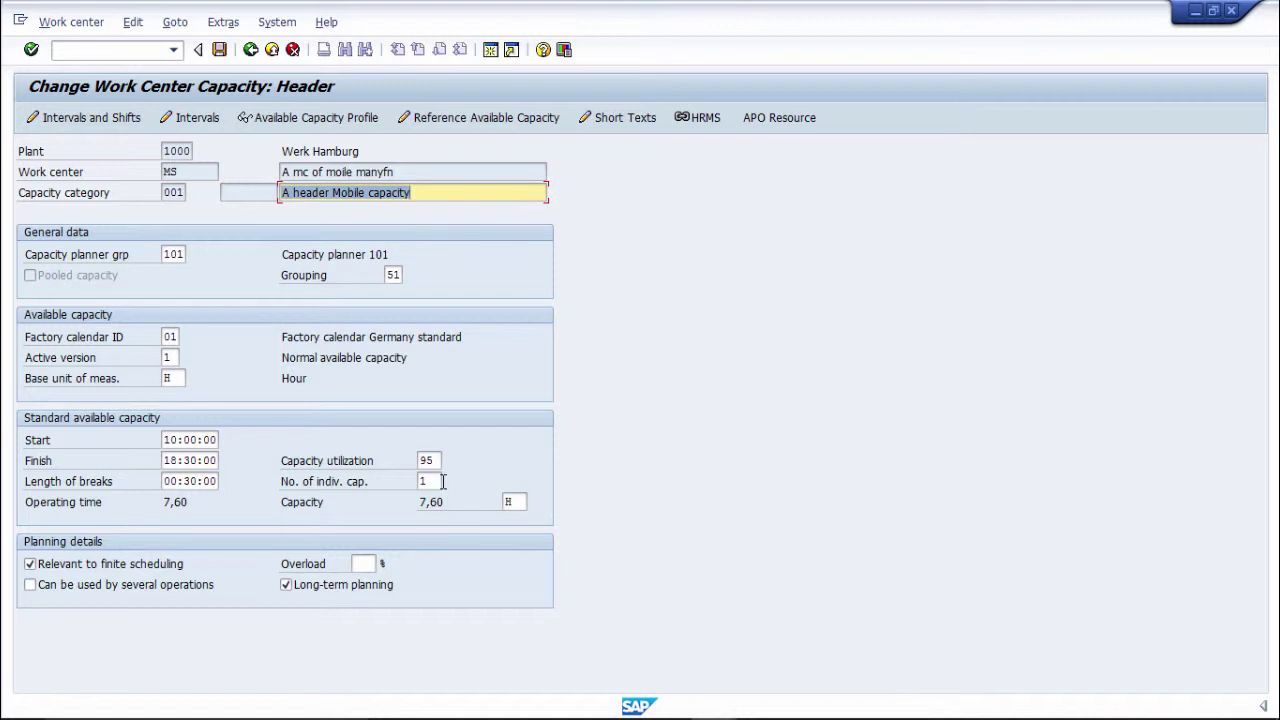